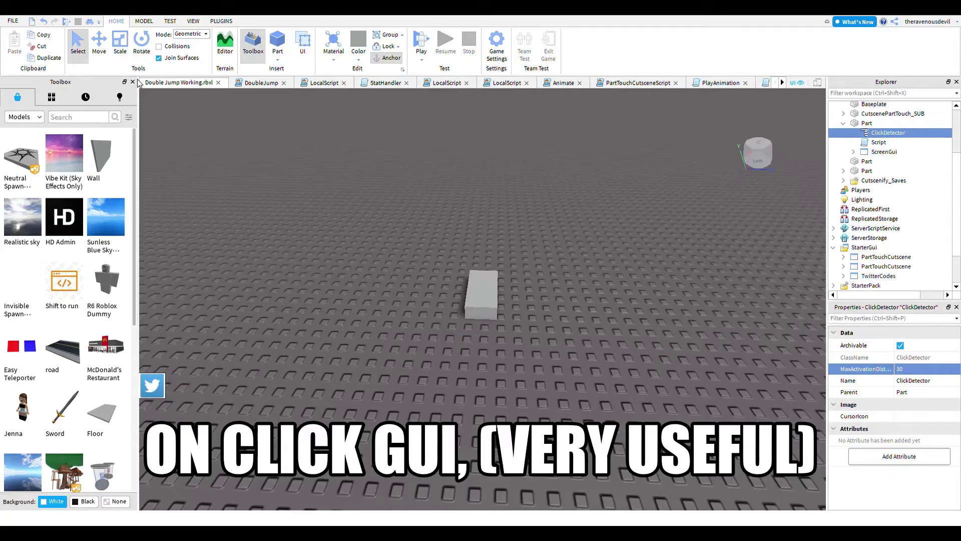
# - Start a play test of the place
pyautogui.click(434, 41)
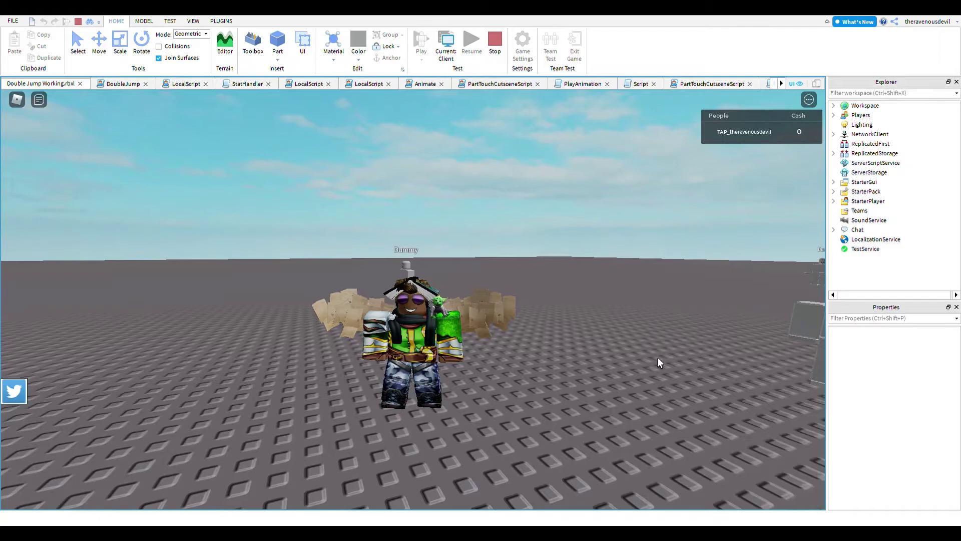
# - Walk the avatar across the baseplate past the Dummy to the grey part
pyautogui.press('w')
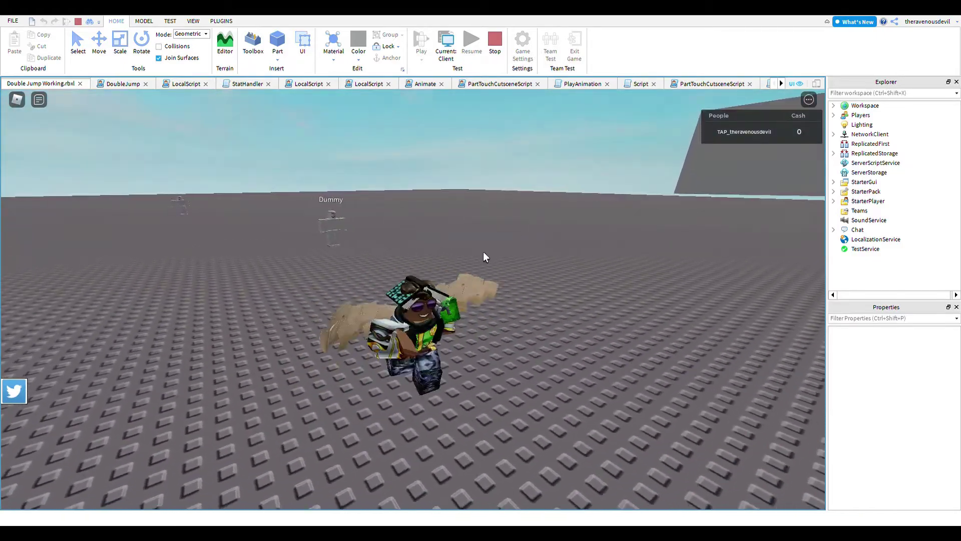
pyautogui.press('w')
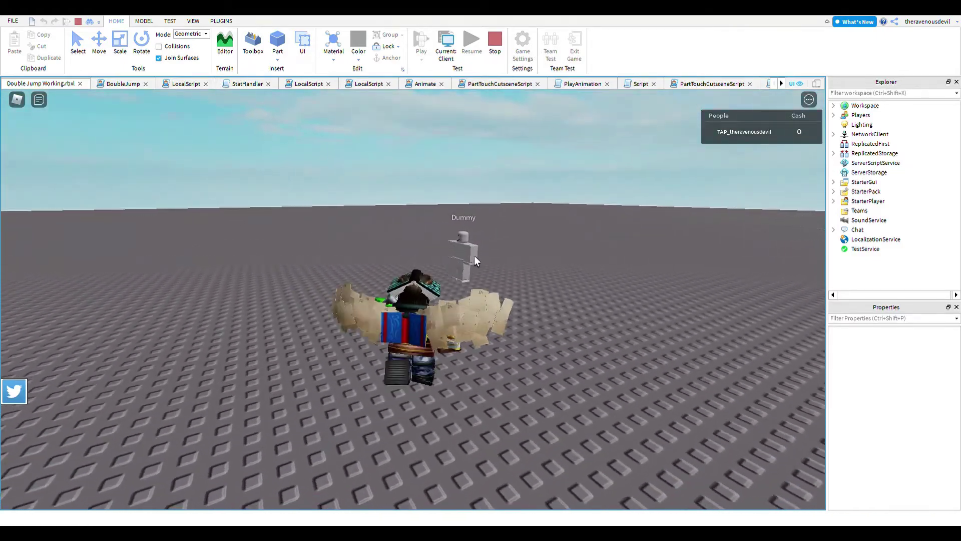
pyautogui.press('w')
pyautogui.press('s')
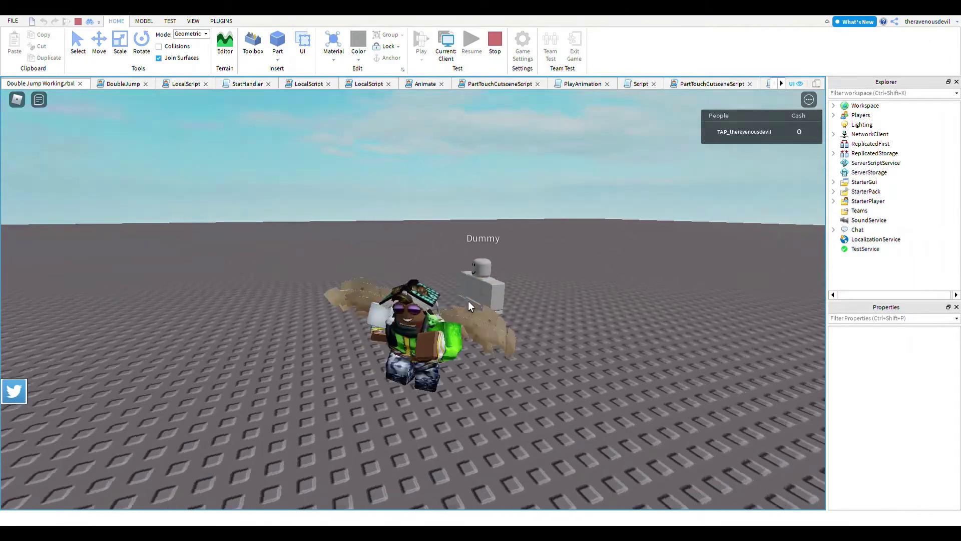
pyautogui.press('w')
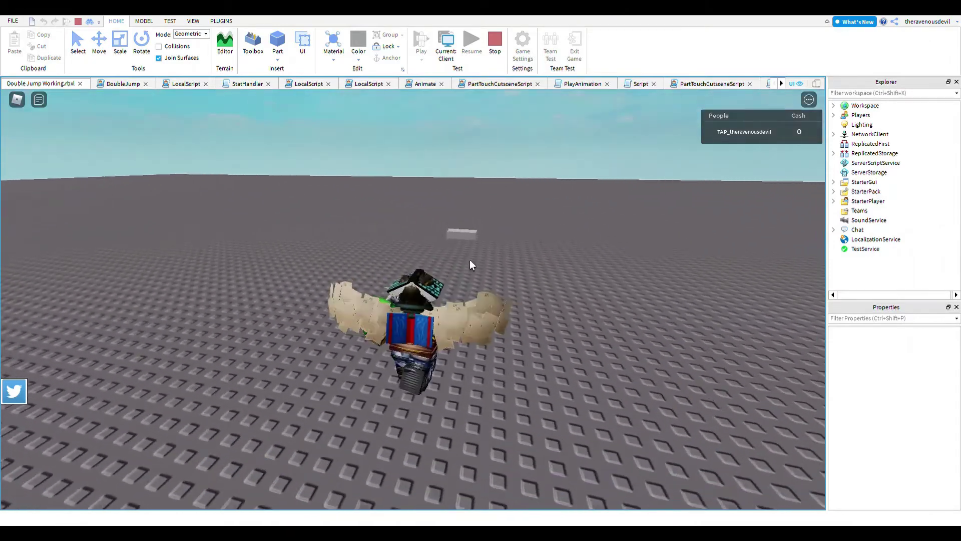
pyautogui.press('w')
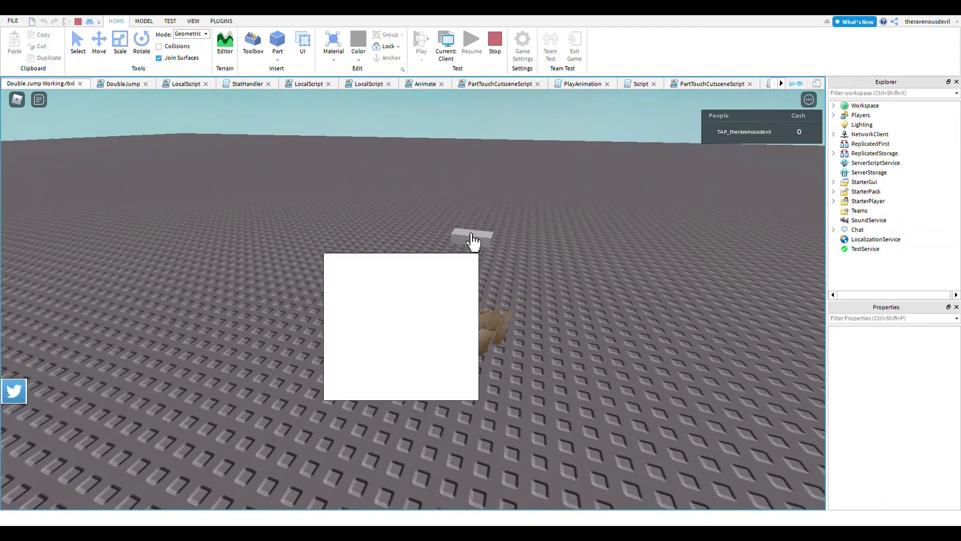
pyautogui.press('w')
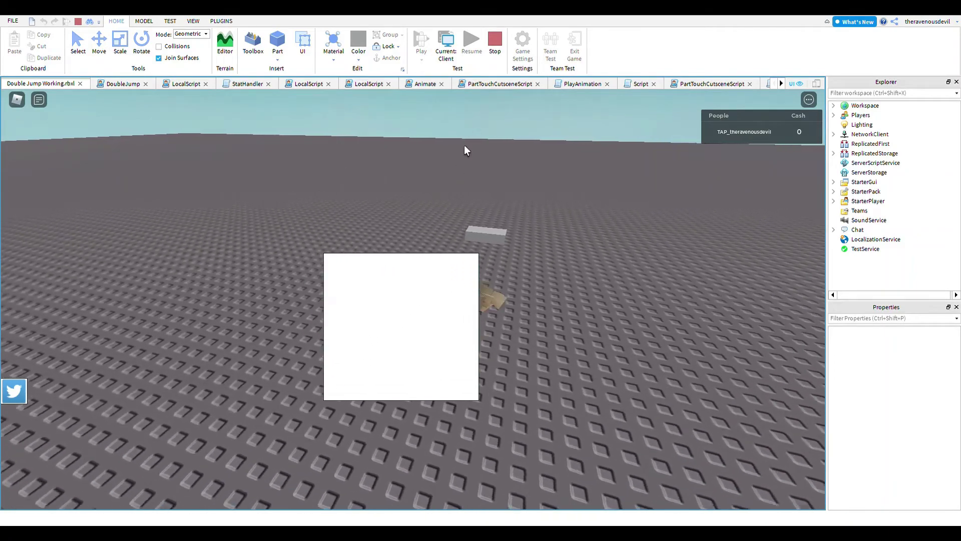
pyautogui.press('s')
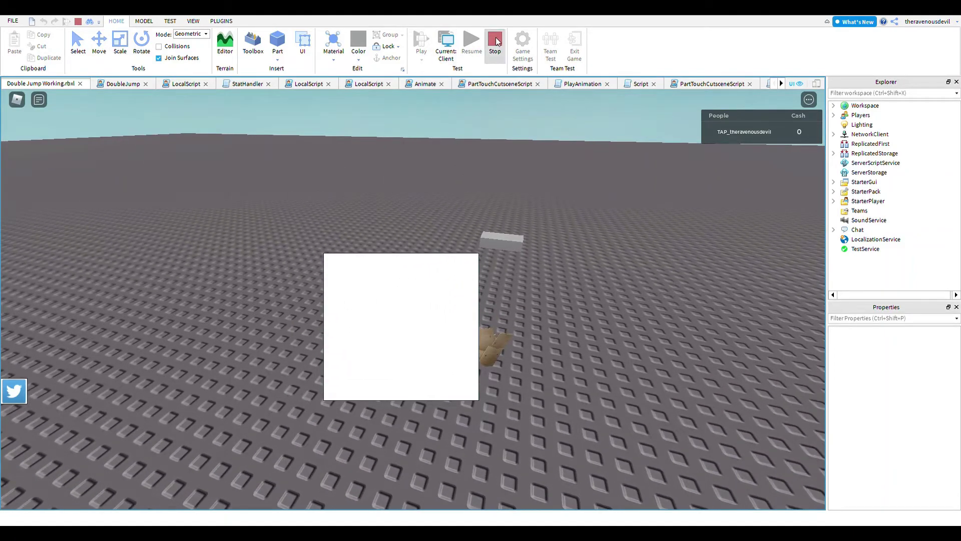
# - Stop the play test and delete the old clickable part
pyautogui.click(496, 41)
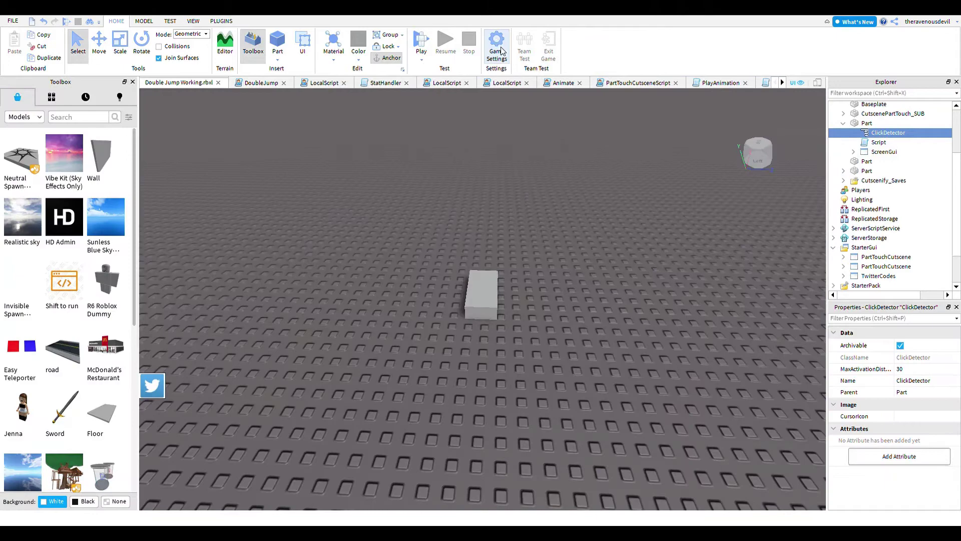
pyautogui.click(865, 124)
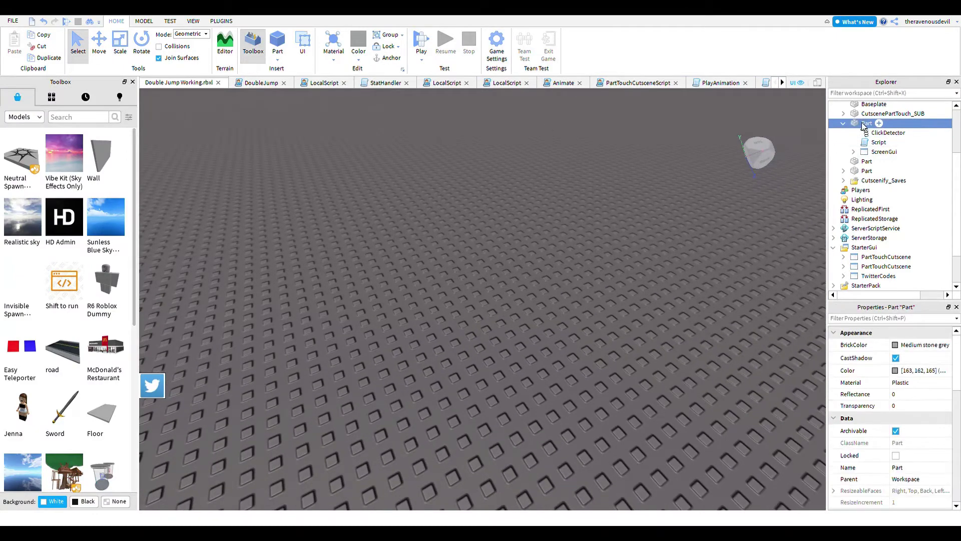
pyautogui.press('Delete')
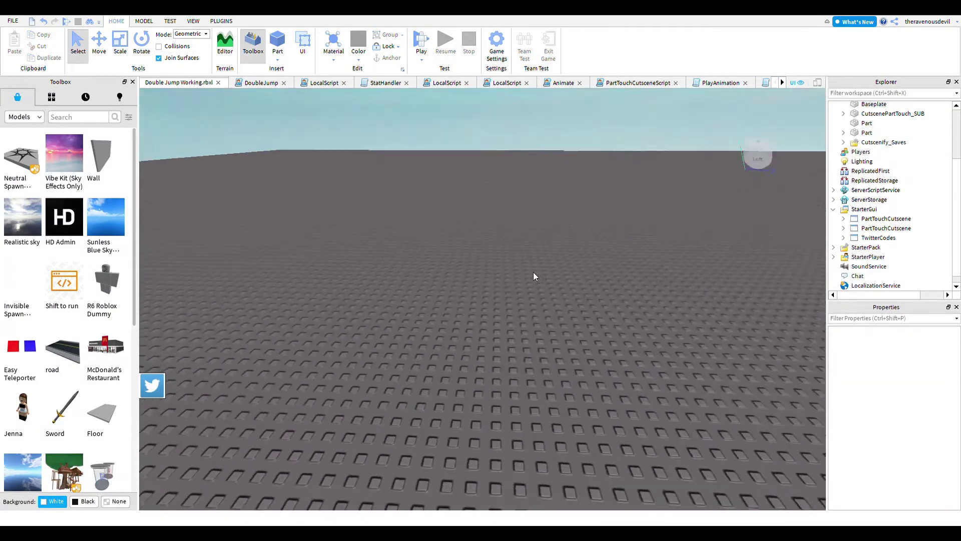
pyautogui.moveTo(533, 271); pyautogui.dragTo(525, 276, button='right')
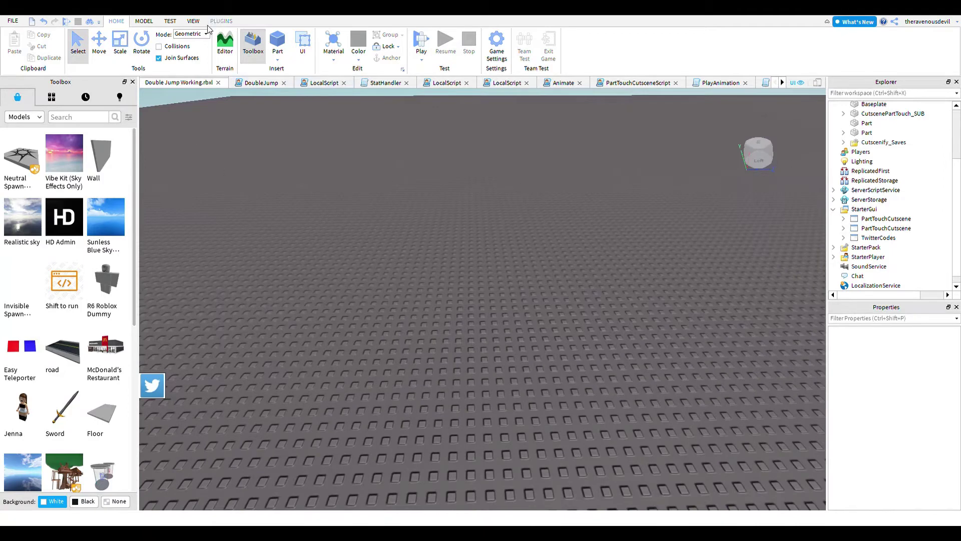
# - Spawn a block dummy rig with Rig Builder and rename it SHOP
pyautogui.click(222, 21)
pyautogui.click(70, 45)
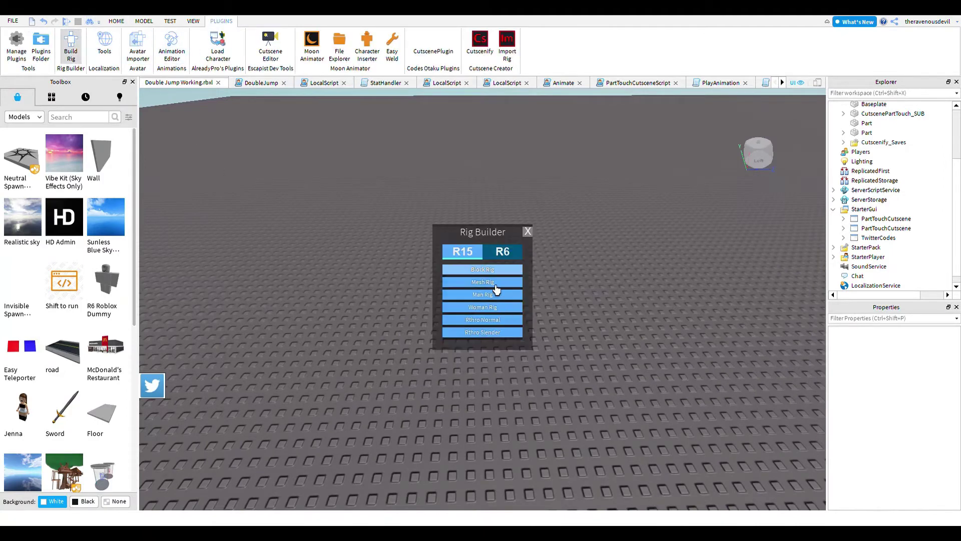
pyautogui.click(495, 284)
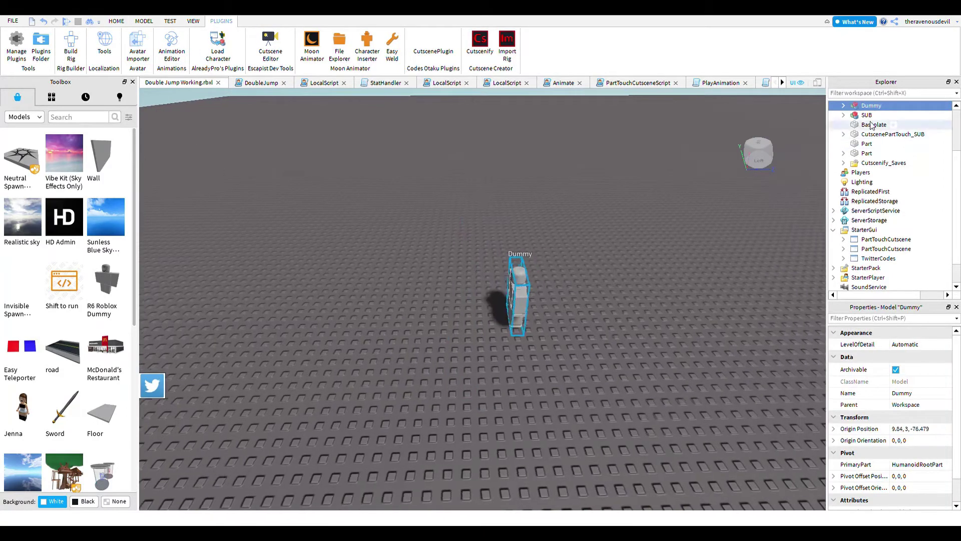
pyautogui.press('d')
pyautogui.write('SHOP')
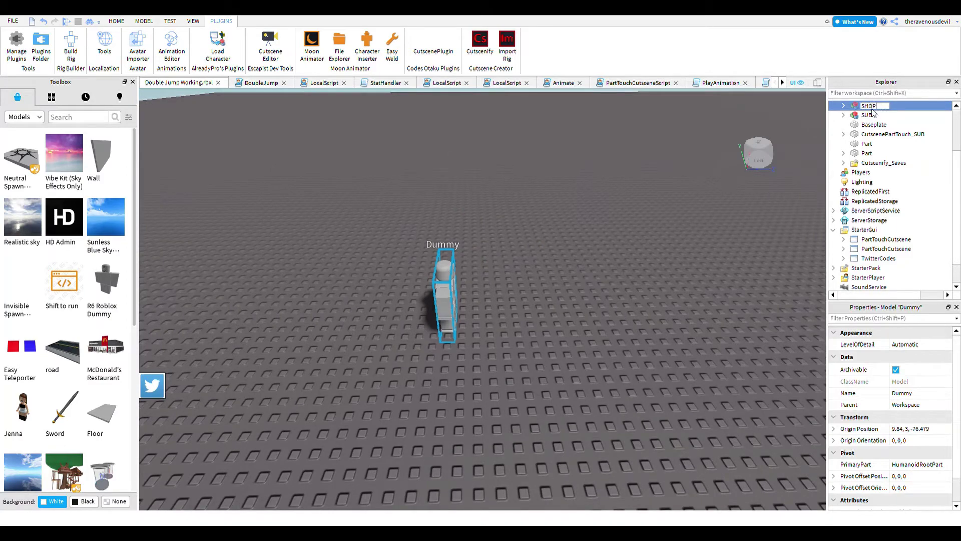
pyautogui.press('Return')
# - Rotate the SHOP dummy to face the camera and insert a ClickDetector into it
pyautogui.click(456, 302)
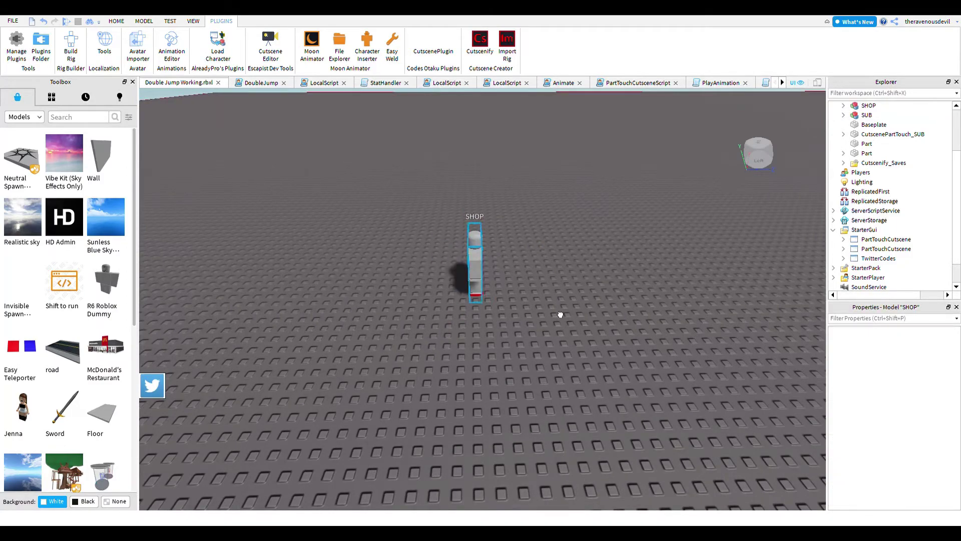
pyautogui.moveTo(560, 316); pyautogui.dragTo(581, 371, button='right')
pyautogui.press('s')
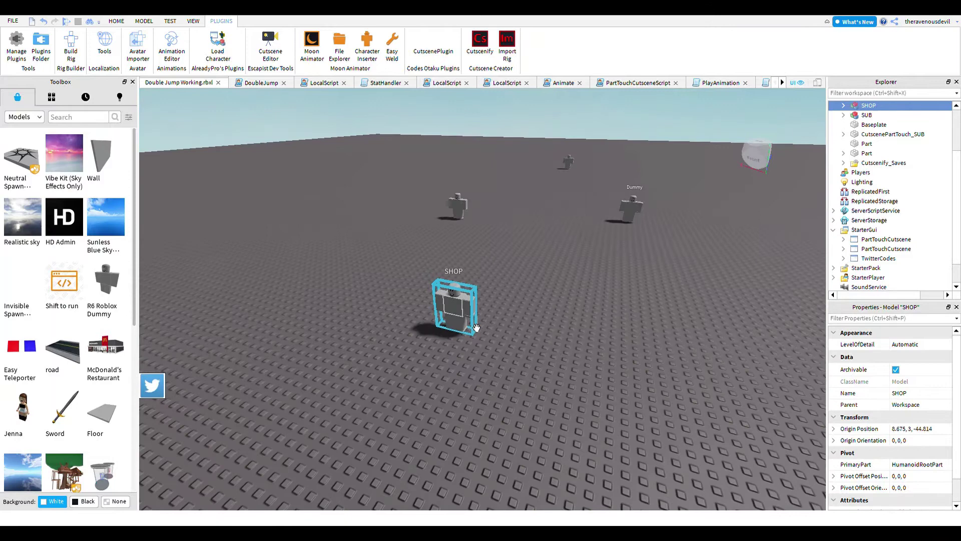
pyautogui.hotkey('ctrl', 'r')
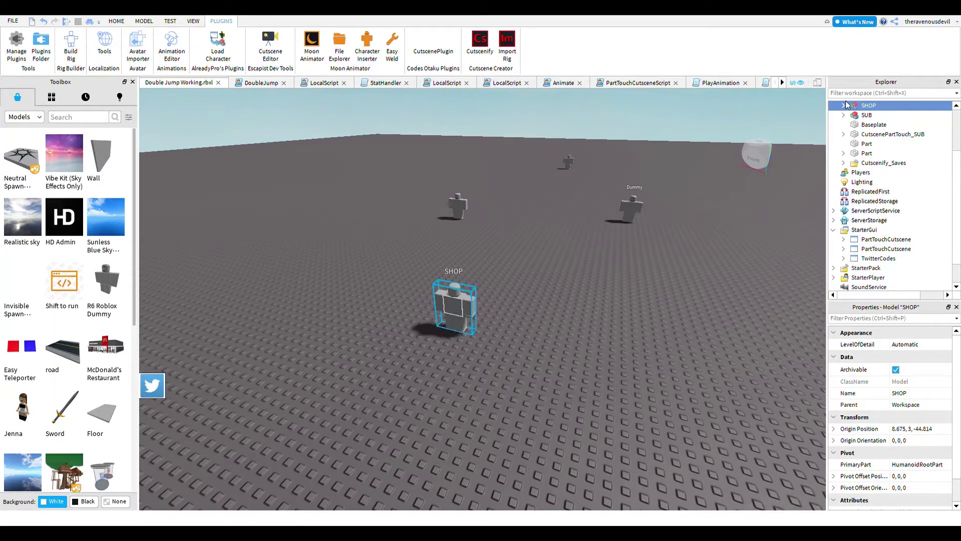
pyautogui.click(843, 105)
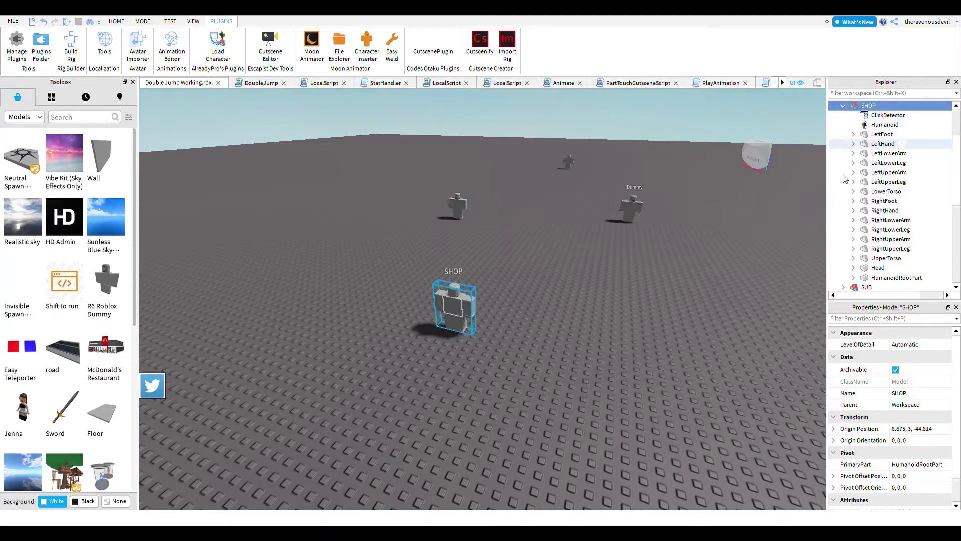
pyautogui.click(713, 275)
pyautogui.moveTo(711, 271); pyautogui.dragTo(669, 300, button='right')
pyautogui.scroll(-5, 871, 218)
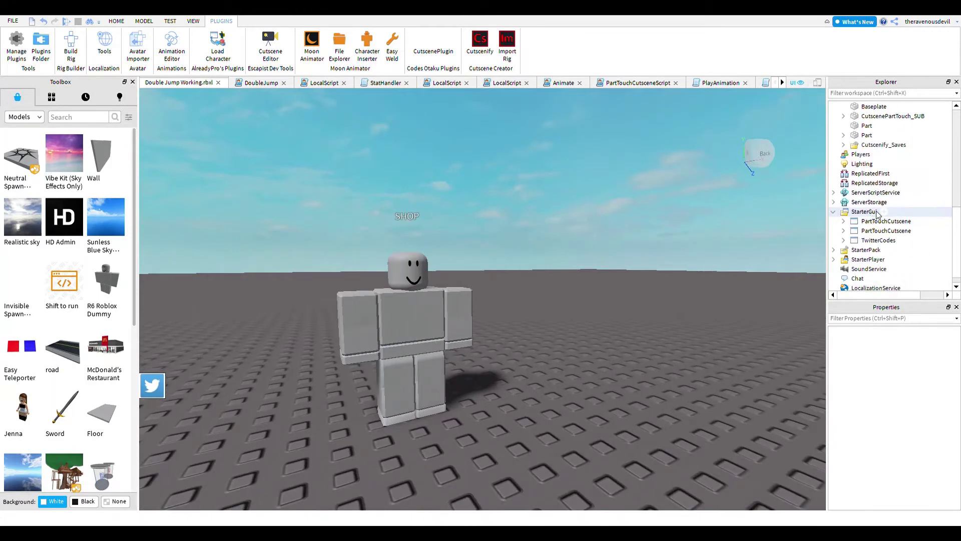
# - Add a ScreenGui under StarterGui with a Frame inside it
pyautogui.click(876, 214)
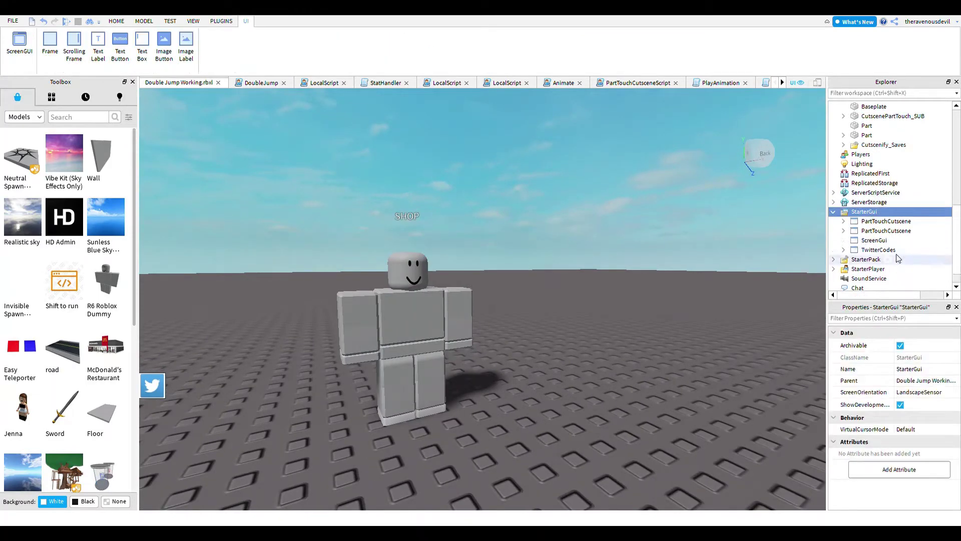
pyautogui.click(880, 251)
pyautogui.click(878, 241)
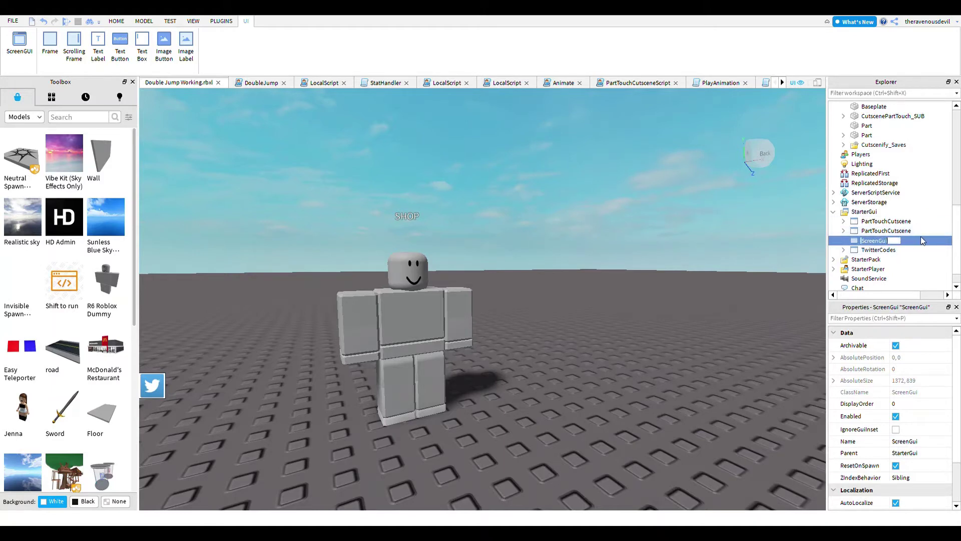
pyautogui.moveTo(893, 241)
pyautogui.click(49, 45)
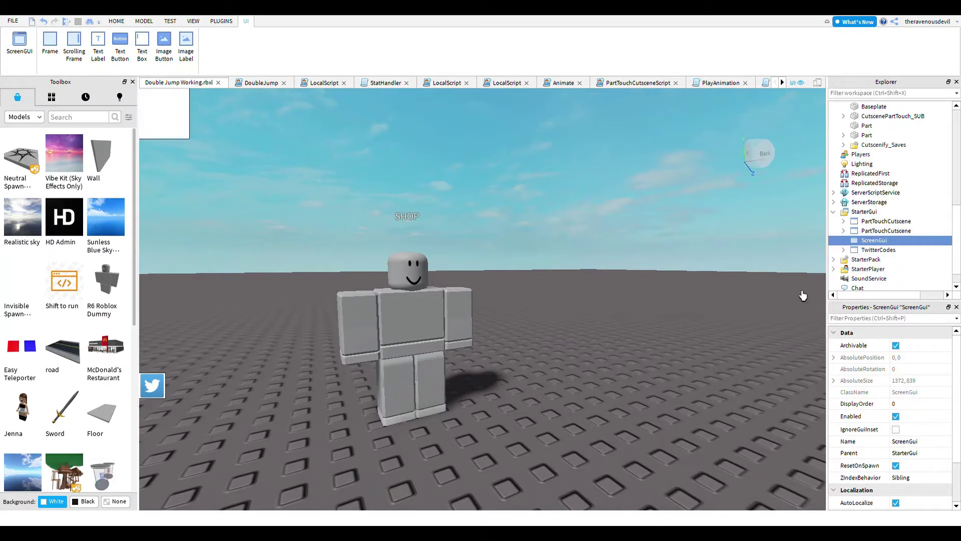
# - Enlarge the Frame to about 545 by 457 and centre it on screen
pyautogui.moveTo(210, 120); pyautogui.dragTo(435, 174)
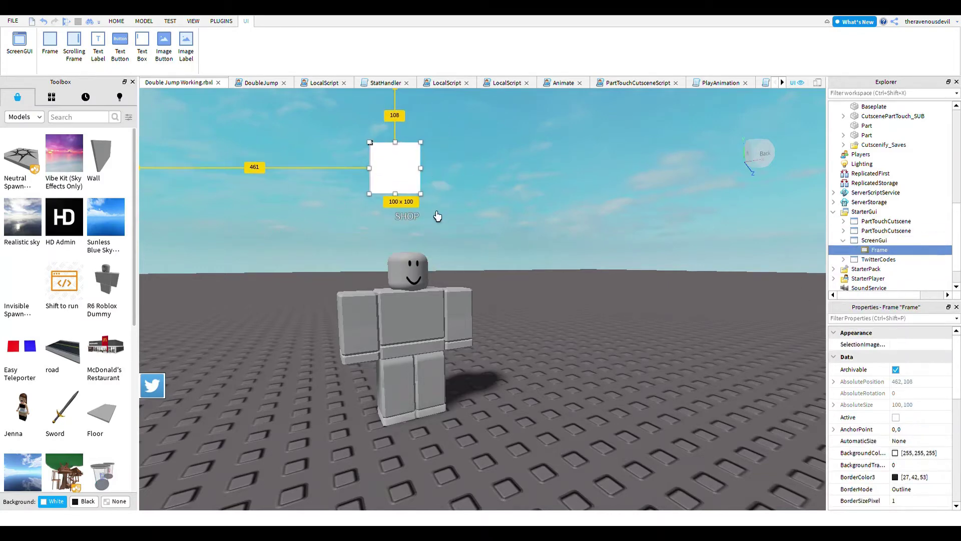
pyautogui.moveTo(437, 213); pyautogui.dragTo(642, 373)
pyautogui.moveTo(518, 333); pyautogui.dragTo(471, 343)
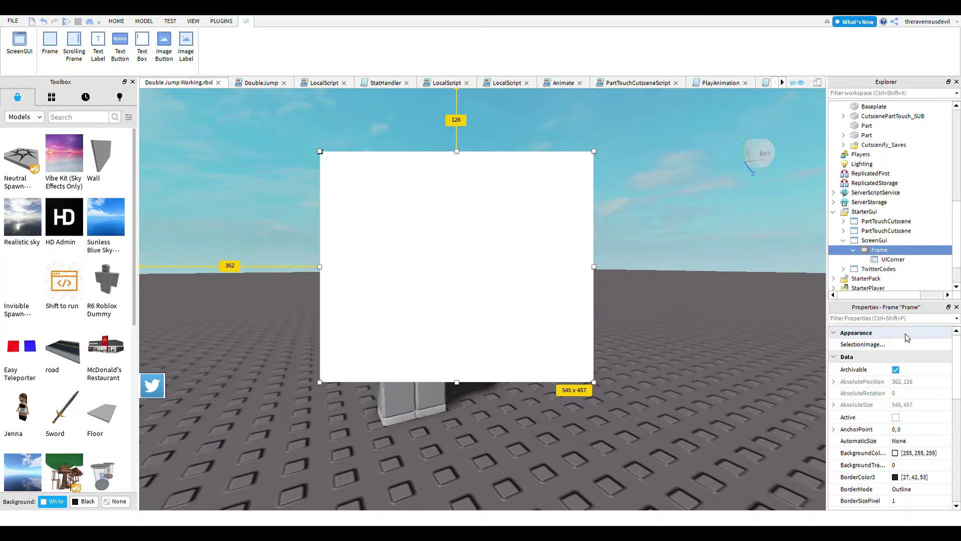
# - Round the Frame's corners with a UICorner of radius 0, 40
pyautogui.click(901, 259)
pyautogui.click(916, 344)
pyautogui.write('0,4')
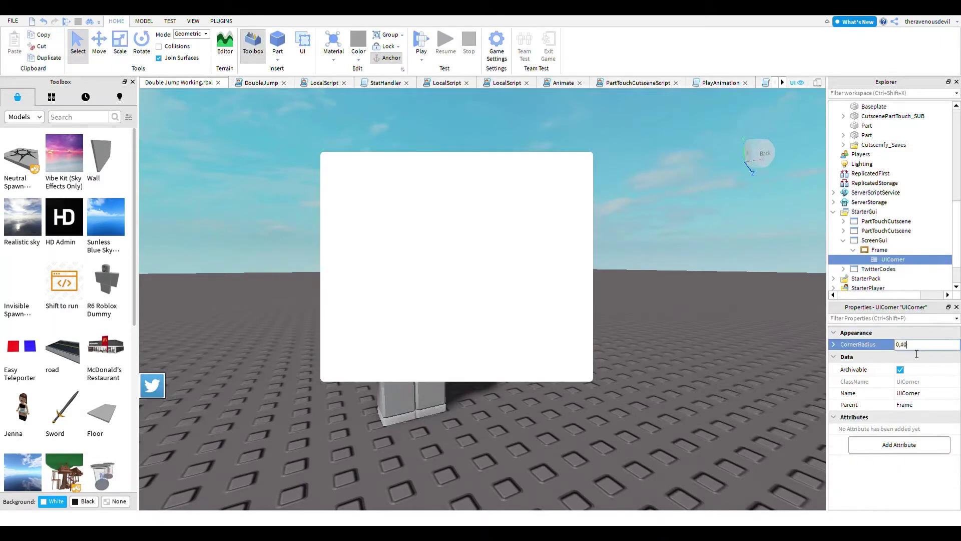
pyautogui.press('Return')
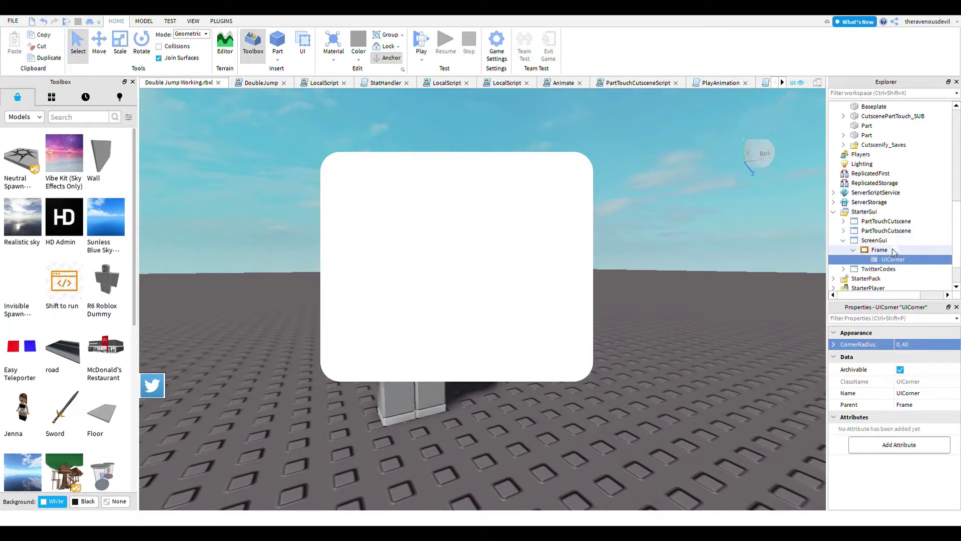
# - Add a TextLabel at the Frame's top centre with a purple background colour
pyautogui.click(891, 249)
pyautogui.click(98, 45)
pyautogui.moveTo(376, 165); pyautogui.dragTo(465, 180)
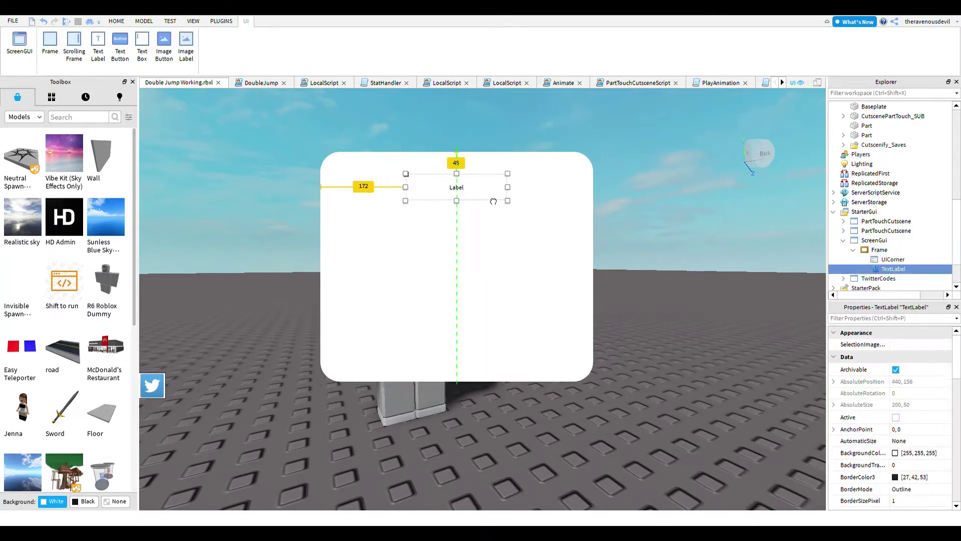
pyautogui.scroll(-2, 900, 417)
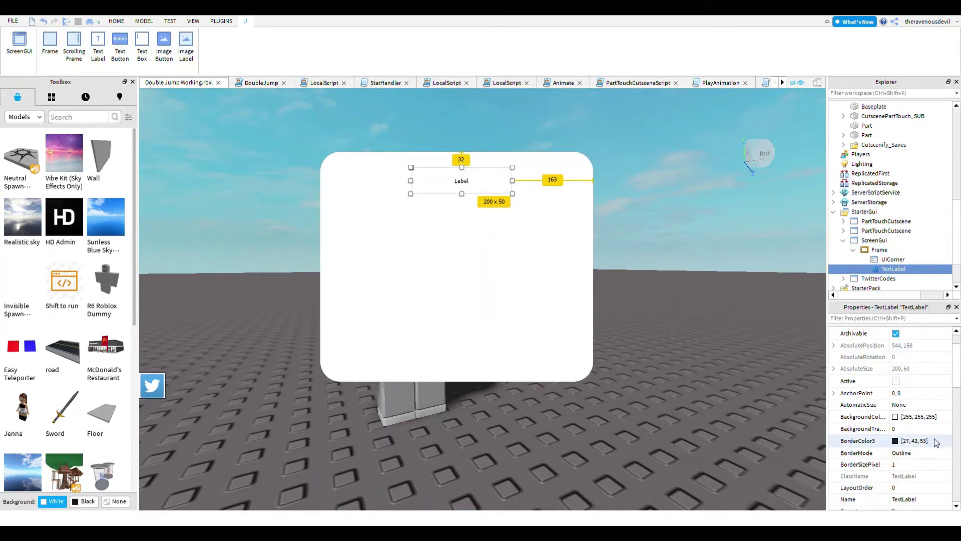
pyautogui.click(896, 421)
pyautogui.hotkey('ctrl', 'v')
pyautogui.press('Return')
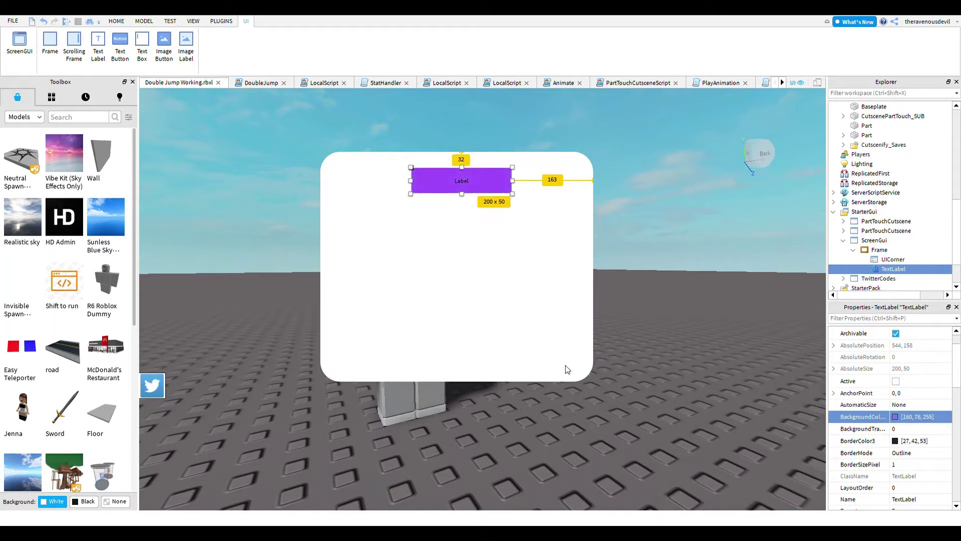
pyautogui.scroll(-2, 923, 371)
pyautogui.scroll(-4, 922, 376)
pyautogui.scroll(-2, 919, 384)
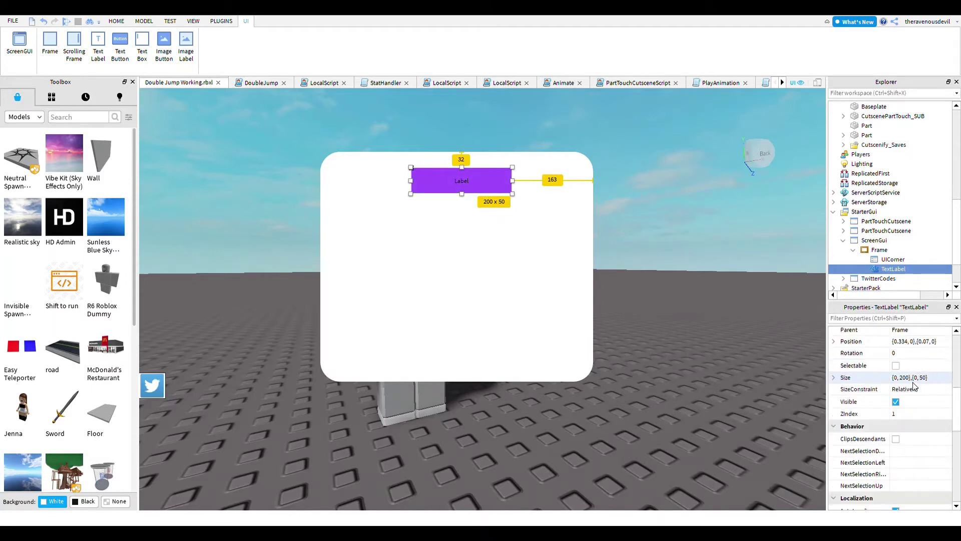
pyautogui.scroll(-3, 926, 406)
pyautogui.scroll(-4, 925, 415)
# - Set the label to GothamSemibold 'Coming Soon' with TextScaled on
pyautogui.click(915, 446)
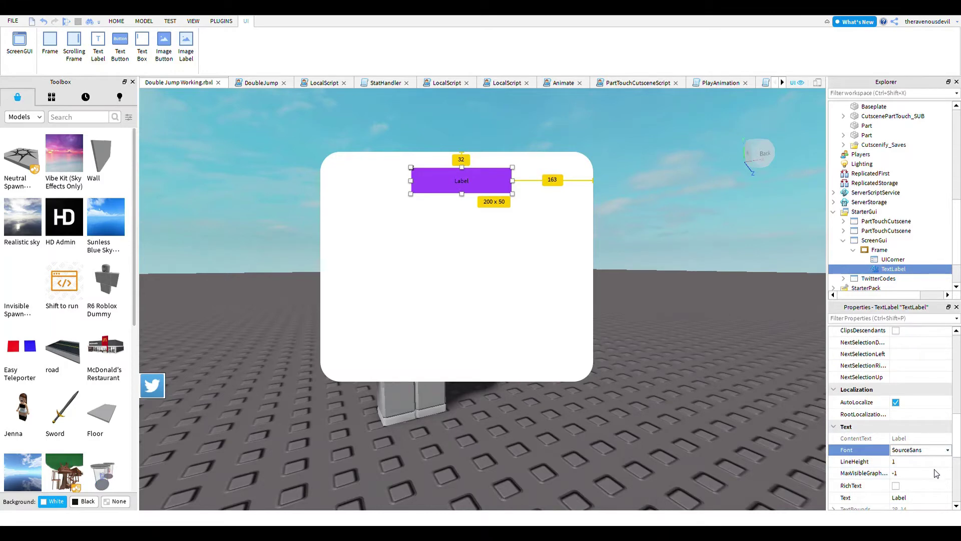
pyautogui.scroll(-2, 925, 474)
pyautogui.click(926, 464)
pyautogui.write('Coming Soon')
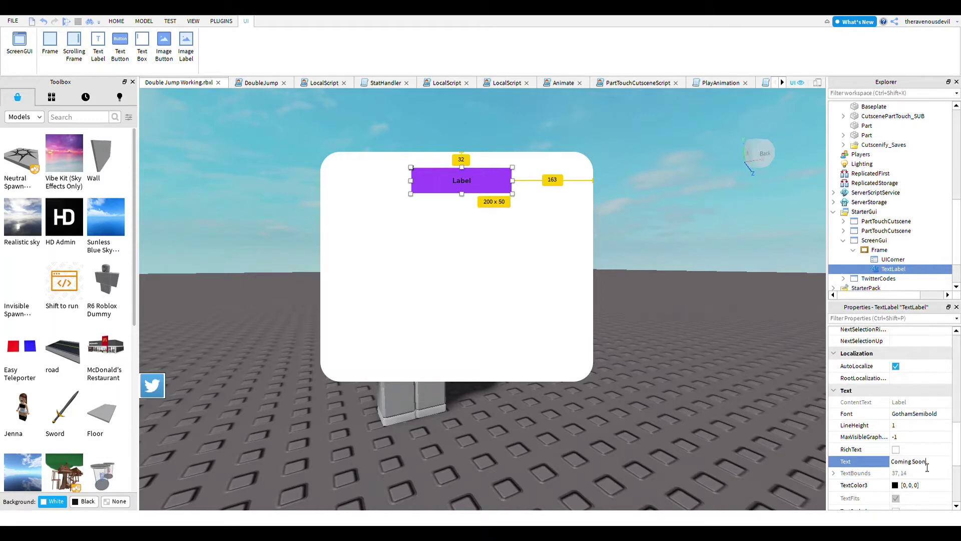
pyautogui.press('Return')
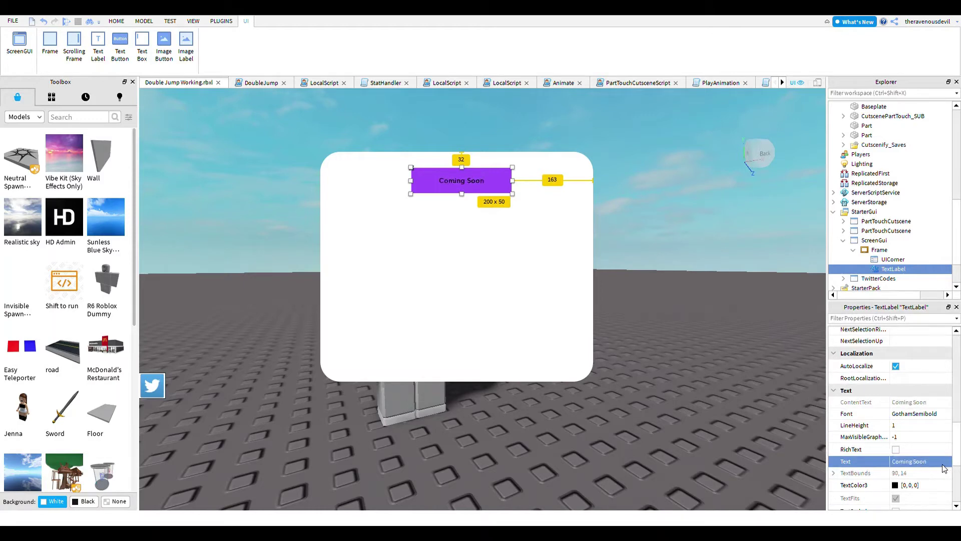
pyautogui.scroll(-2, 943, 468)
pyautogui.click(894, 476)
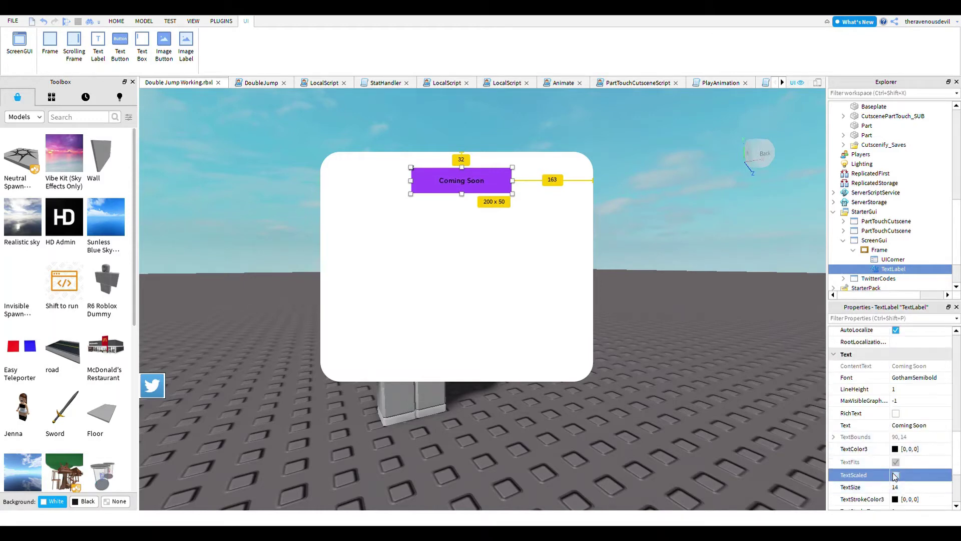
pyautogui.click(698, 394)
pyautogui.scroll(3, 470, 239)
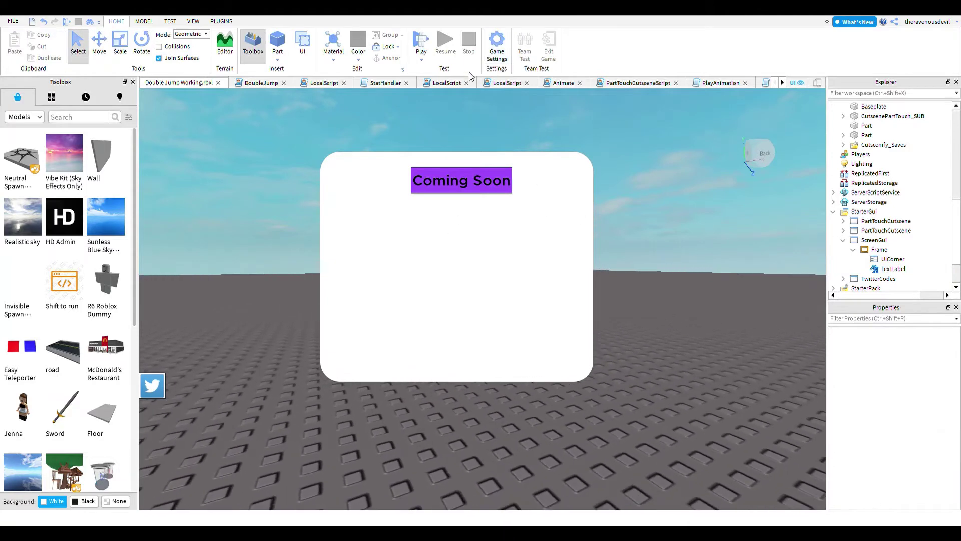
# - Move the ScreenGui into the SHOP model and add a new Script under SHOP
pyautogui.click(876, 241)
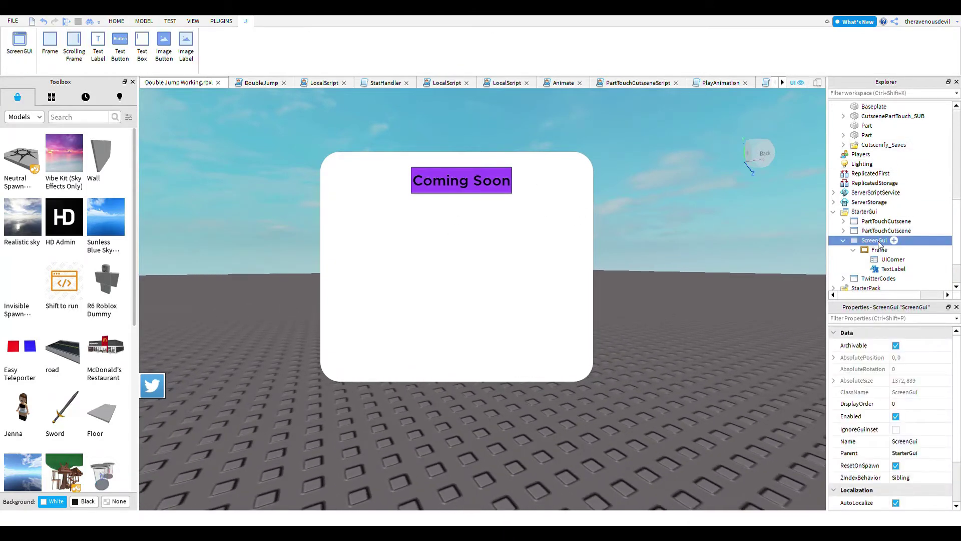
pyautogui.moveTo(868, 248)
pyautogui.mouseDown()
pyautogui.moveTo(923, 145)
pyautogui.moveTo(875, 159)
pyautogui.mouseUp()
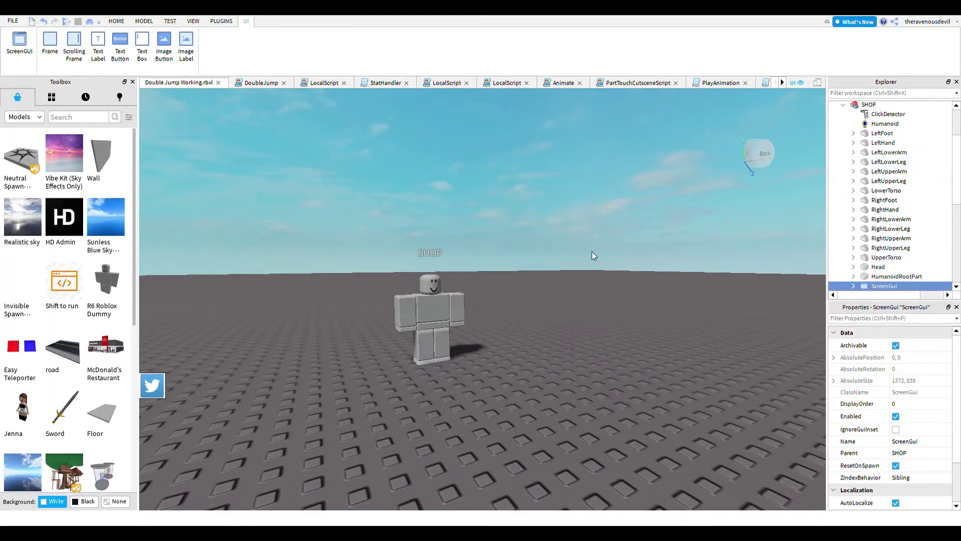
pyautogui.moveTo(725, 315); pyautogui.dragTo(667, 336, button='right')
pyautogui.scroll(-3, 666, 335)
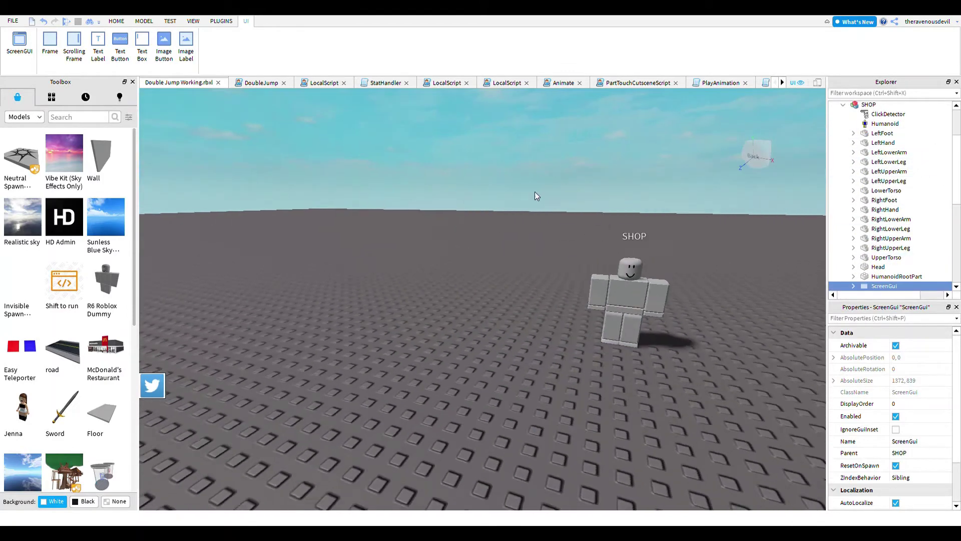
pyautogui.scroll(3, 469, 279)
pyautogui.scroll(3, 886, 195)
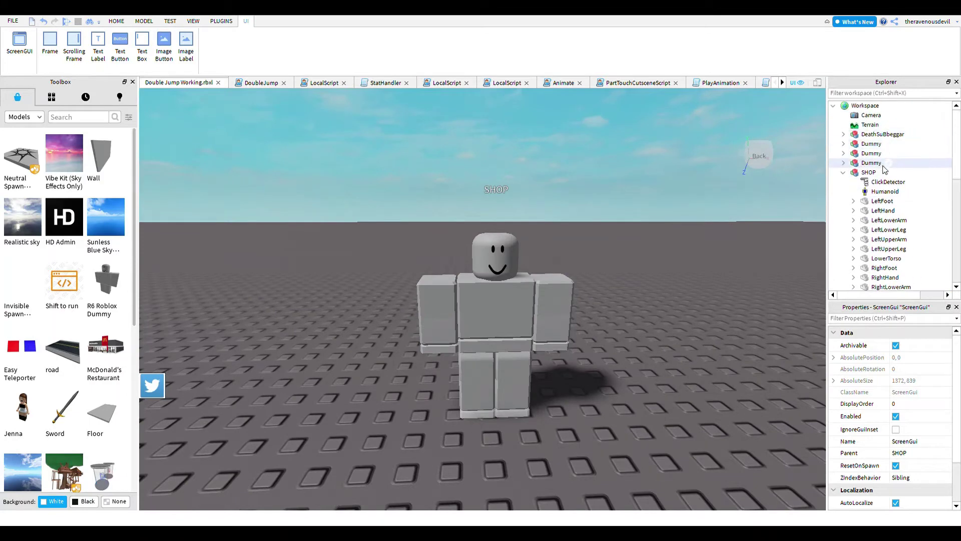
pyautogui.click(872, 172)
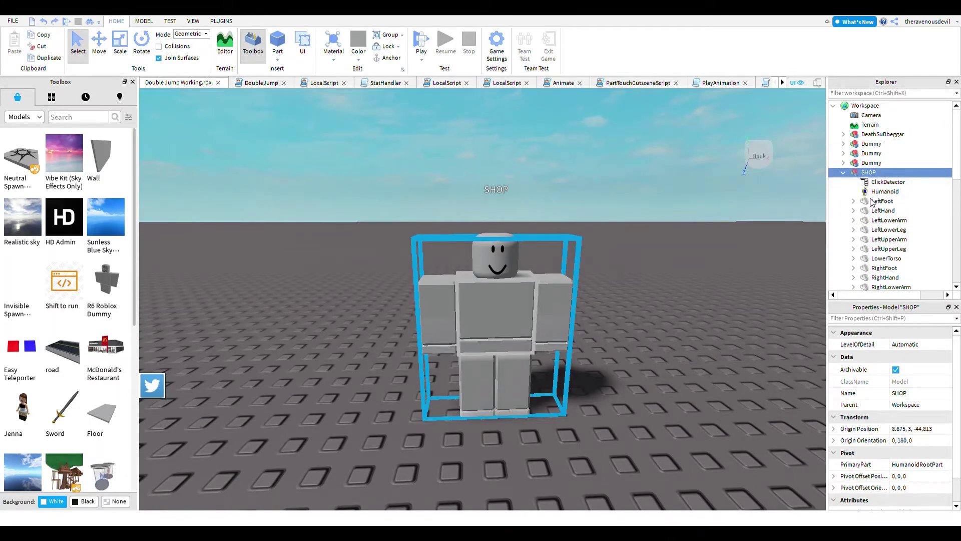
pyautogui.click(865, 235)
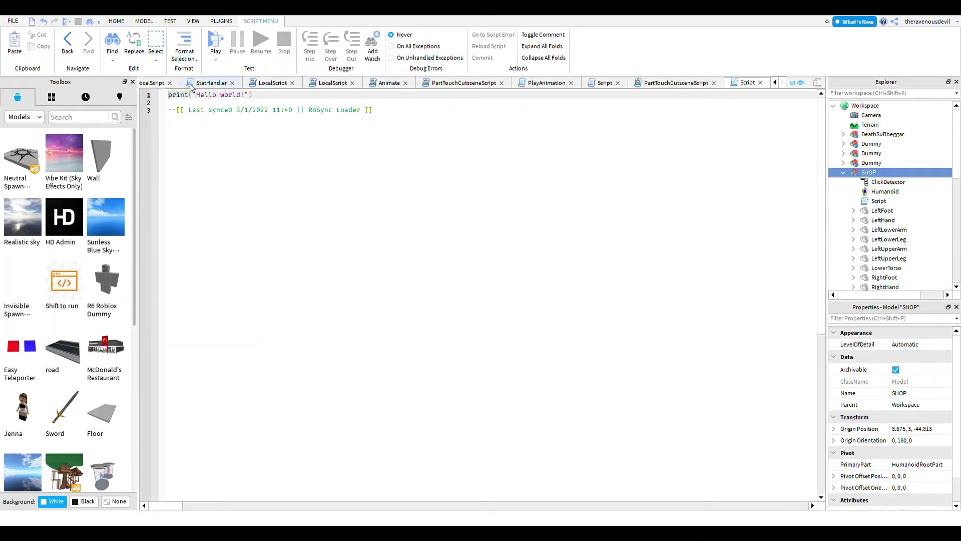
# - Paste the click handler cloning ScreenGui to PlayerGui and delete the sync comment
pyautogui.write('function onClick(click) \tfor i,v in pairs (script.Parent:GetChildren()) do \t\tif v.ClassName == "ScreenGui" then \t\t\tc = v:Clone() \t\t\tc.Parent = click.PlayerGui \t\tend \tend end script.Parent.ClickDetector.MouseClick:connect(onClick) wait(3) script.Parent.Parent:Destroy()')
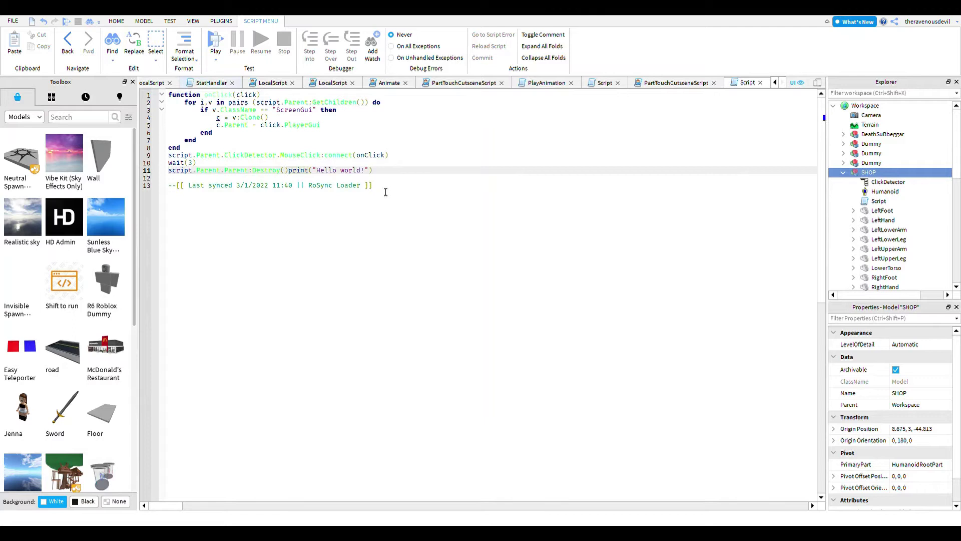
pyautogui.moveTo(377, 192); pyautogui.dragTo(349, 189)
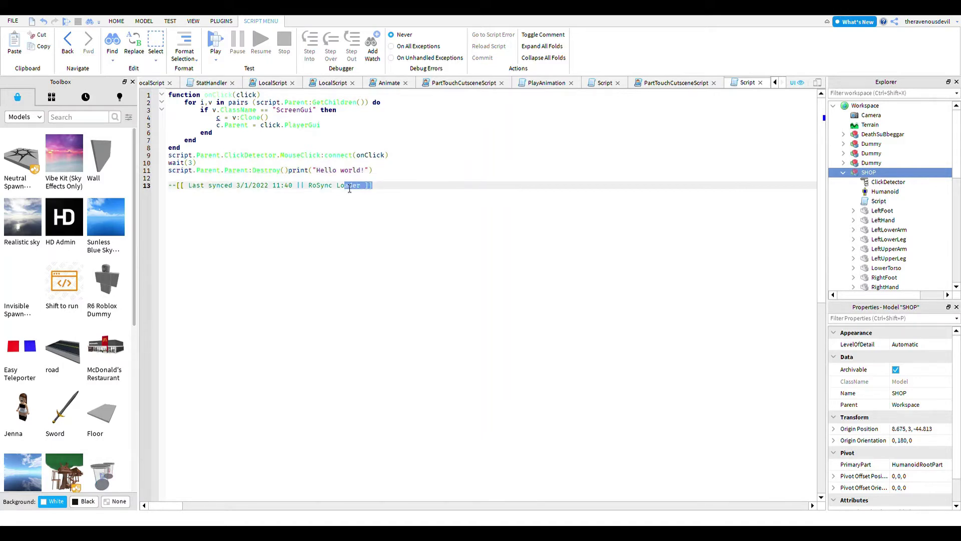
pyautogui.moveTo(289, 189); pyautogui.dragTo(149, 192)
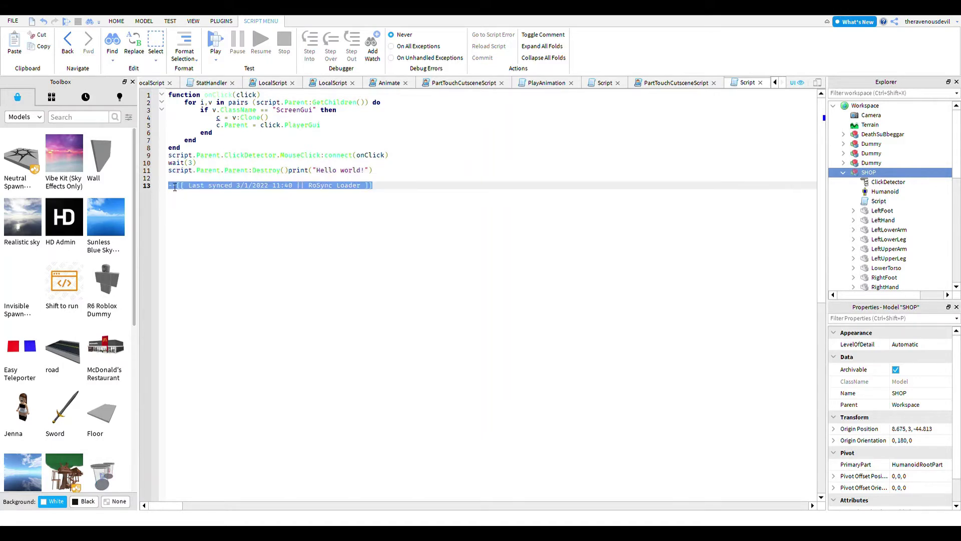
pyautogui.click(173, 187)
pyautogui.moveTo(382, 191); pyautogui.dragTo(166, 189)
pyautogui.press('BackSpace')
pyautogui.click(380, 174)
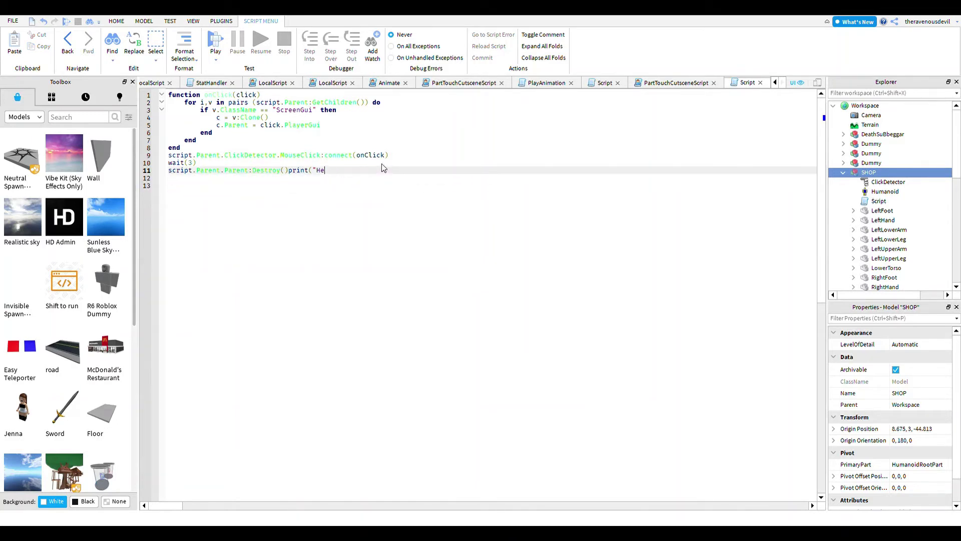
# - Re-paste the cleaned script code and review the open script tabs
pyautogui.hotkey('ctrl', 'a')
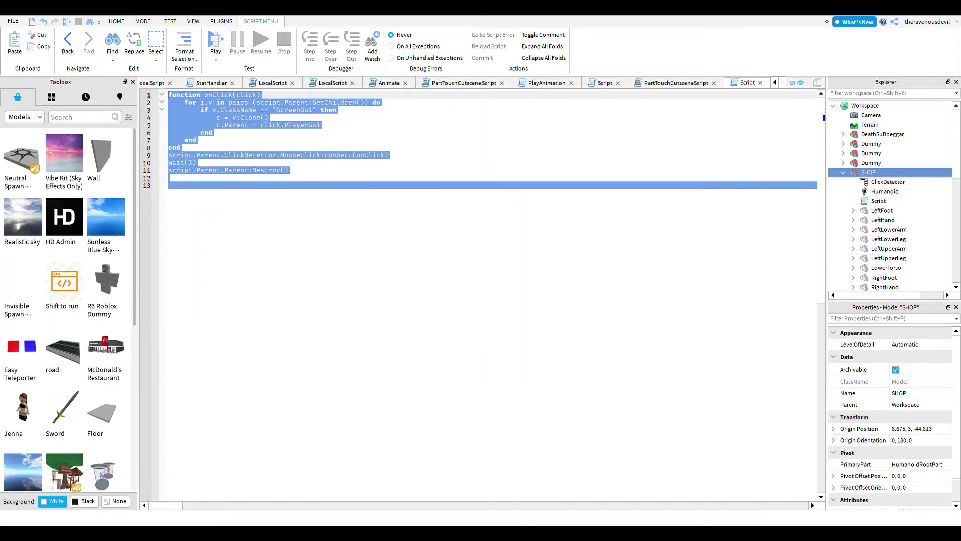
pyautogui.hotkey('ctrl', 'x')
pyautogui.hotkey('ctrl', 'v')
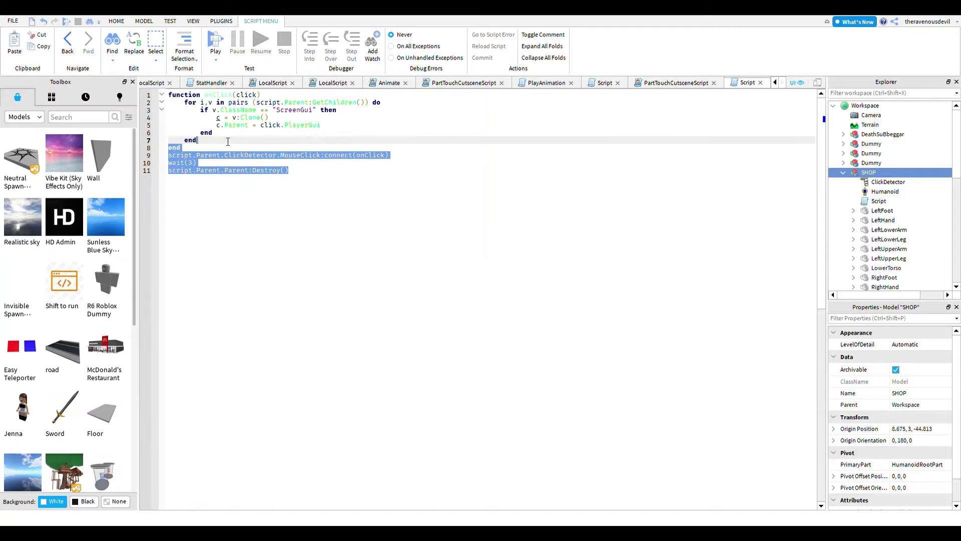
pyautogui.moveTo(296, 173); pyautogui.dragTo(225, 113)
pyautogui.click(209, 119)
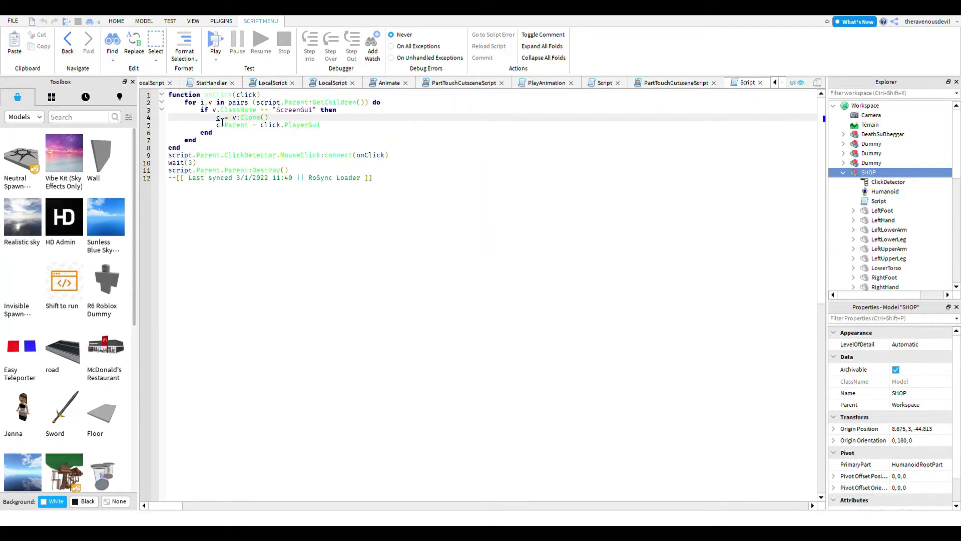
pyautogui.click(394, 179)
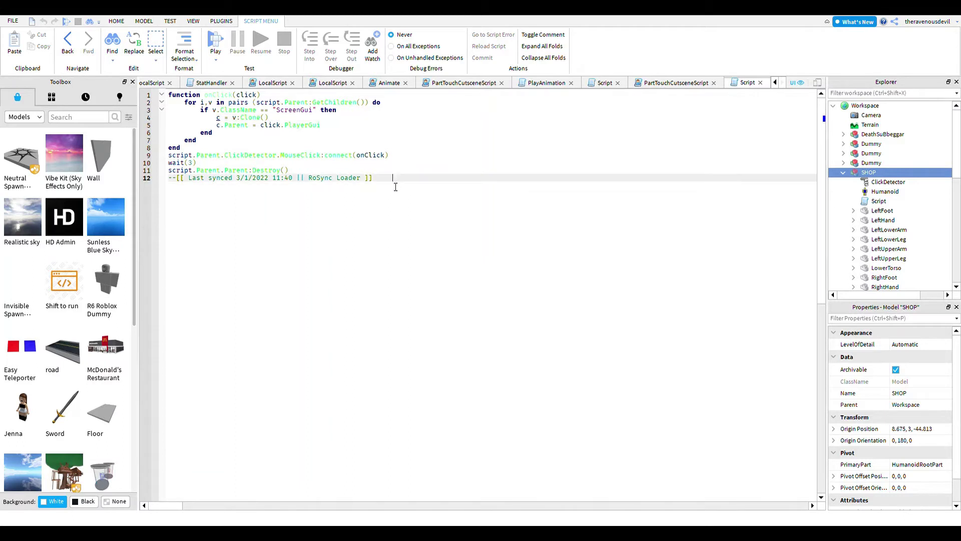
pyautogui.click(161, 86)
pyautogui.click(775, 83)
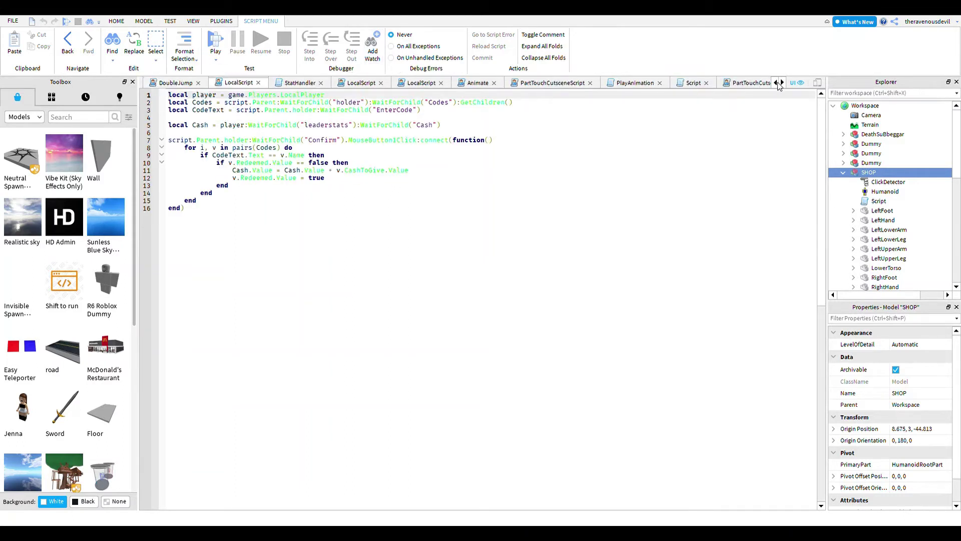
# - In the play test, walk to the SHOP dummy and click it to open the panel
pyautogui.click(185, 84)
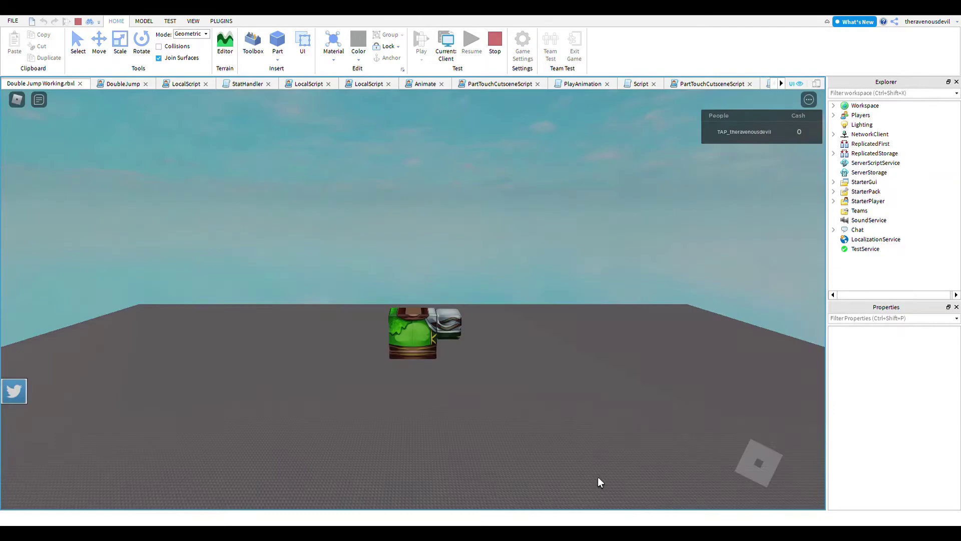
pyautogui.moveTo(530, 317); pyautogui.dragTo(530, 317, button='right')
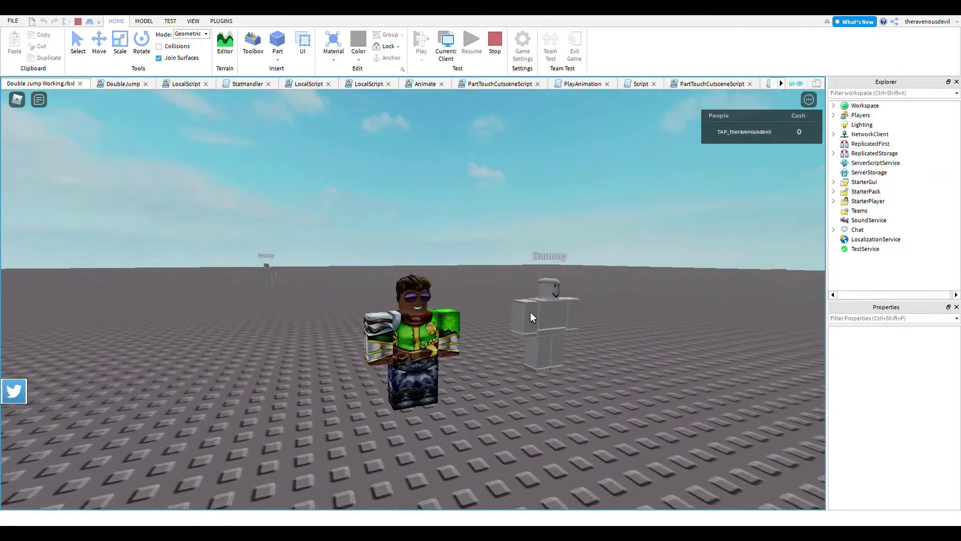
pyautogui.press('space')
pyautogui.press('space')
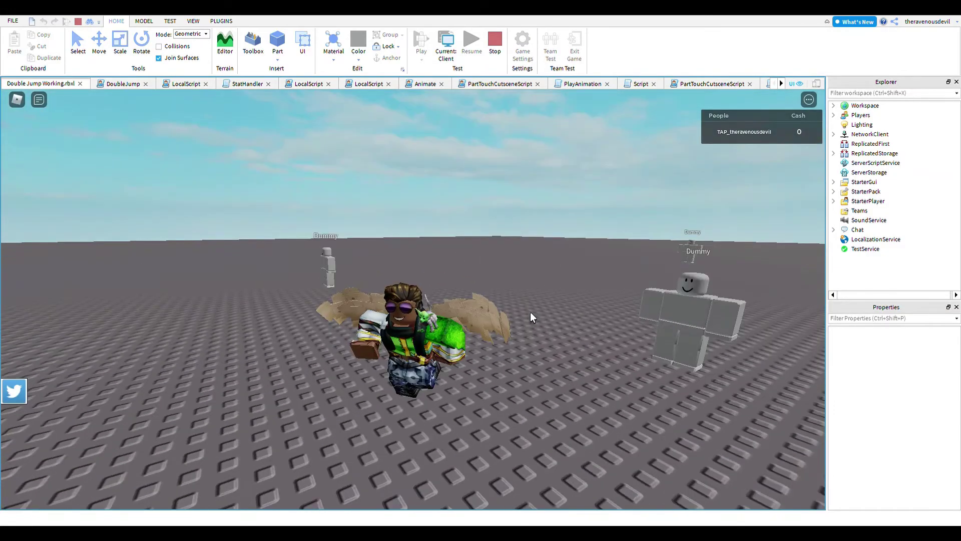
pyautogui.press('a')
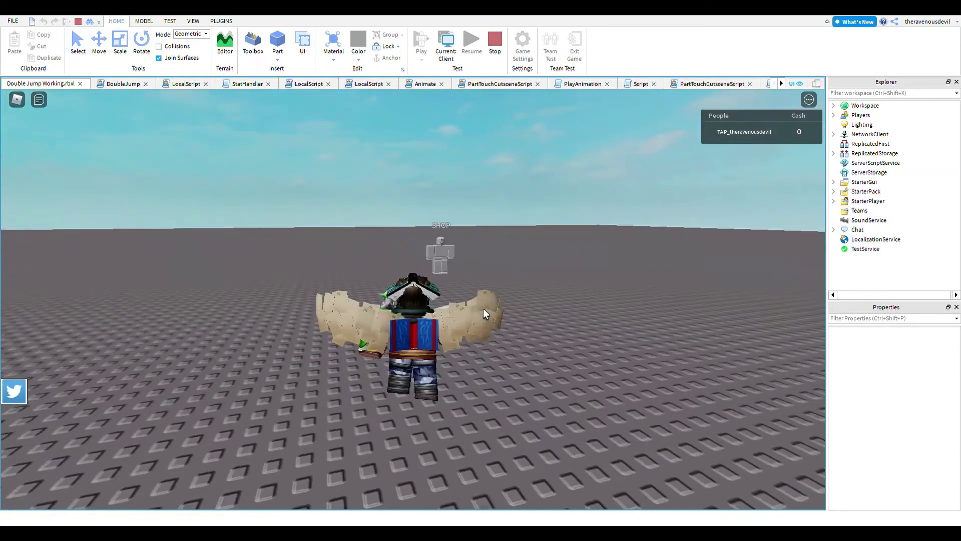
pyautogui.moveTo(484, 309); pyautogui.dragTo(483, 308, button='right')
pyautogui.click(454, 279)
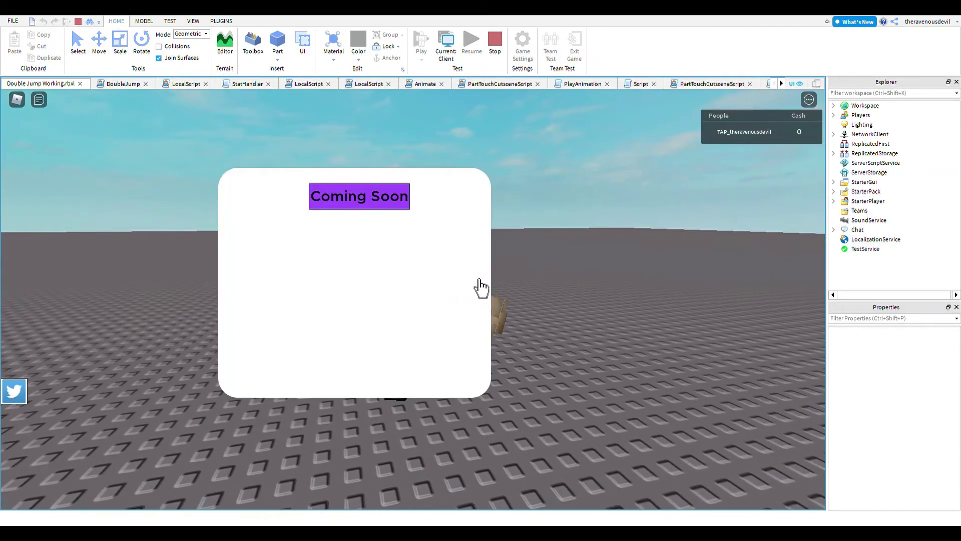
# - Walk the avatar around with the Coming Soon panel open
pyautogui.press('w')
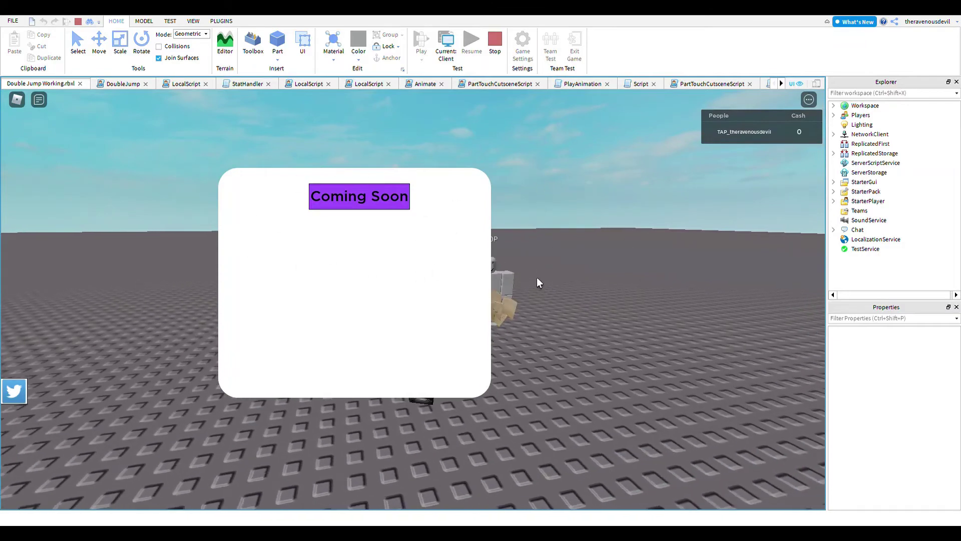
pyautogui.press('w')
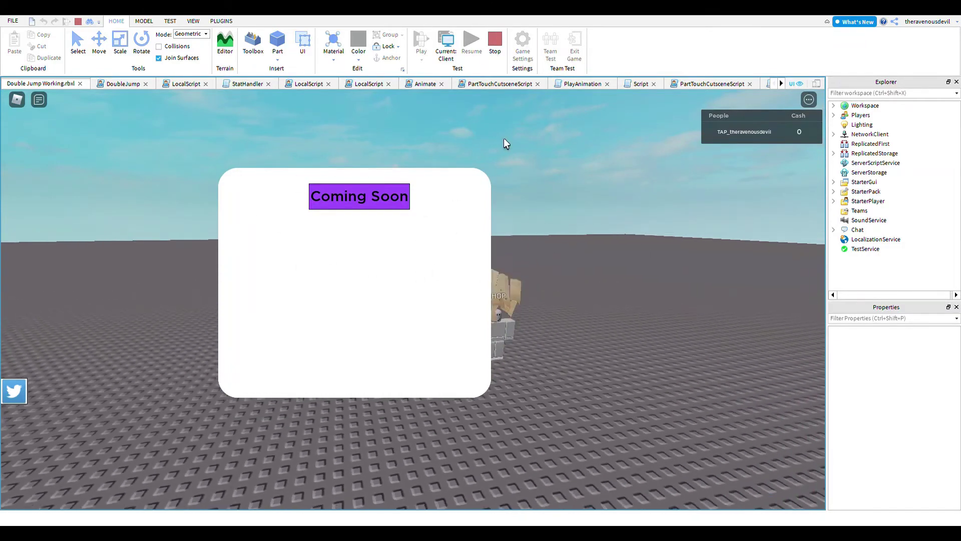
pyautogui.press('w')
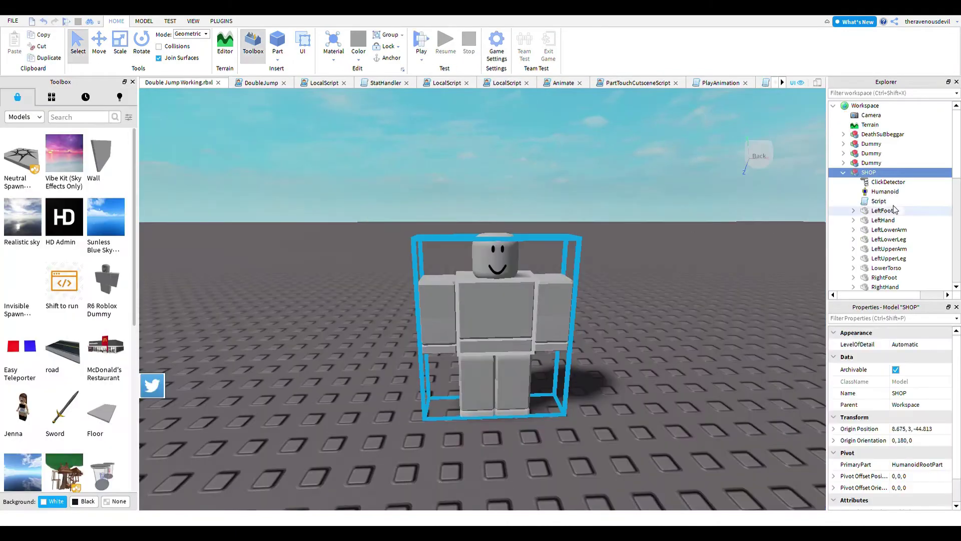
pyautogui.scroll(-2, 877, 193)
pyautogui.scroll(-2, 884, 204)
pyautogui.moveTo(883, 174)
pyautogui.mouseDown()
pyautogui.moveTo(928, 194)
pyautogui.moveTo(928, 158)
pyautogui.moveTo(924, 173)
pyautogui.mouseUp()
pyautogui.scroll(-3, 924, 189)
pyautogui.scroll(2, 924, 142)
pyautogui.scroll(3, 926, 150)
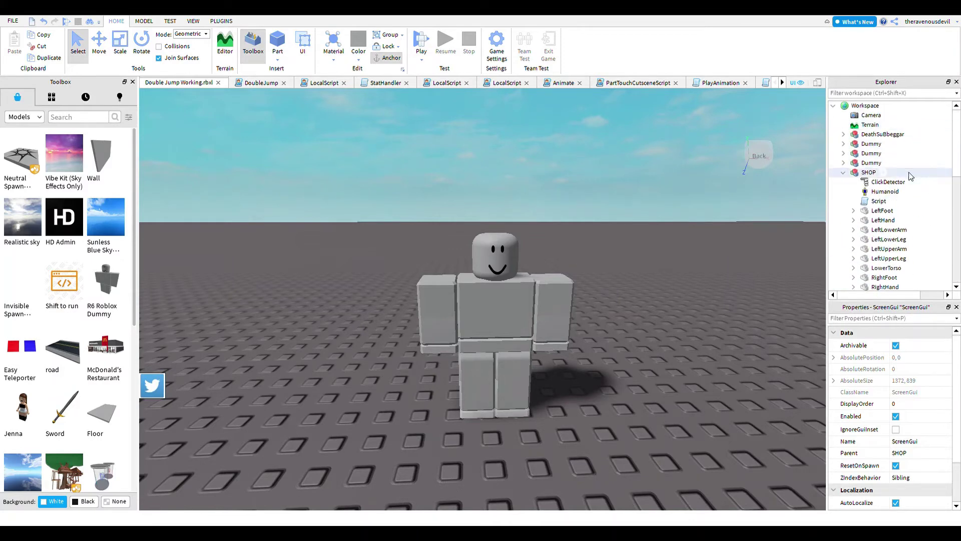
# - Hide the Toolbox, start a play test and walk to the SHOP dummy
pyautogui.click(133, 82)
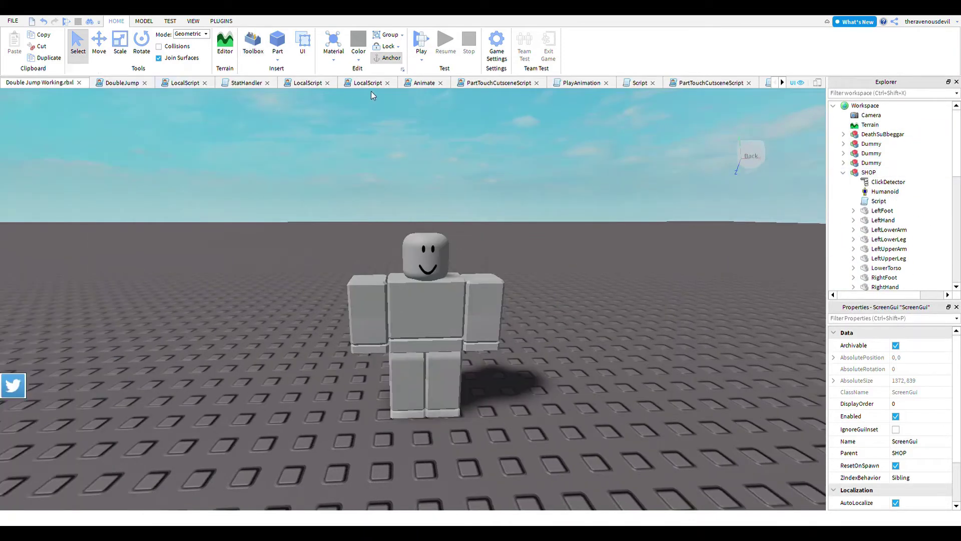
pyautogui.click(430, 43)
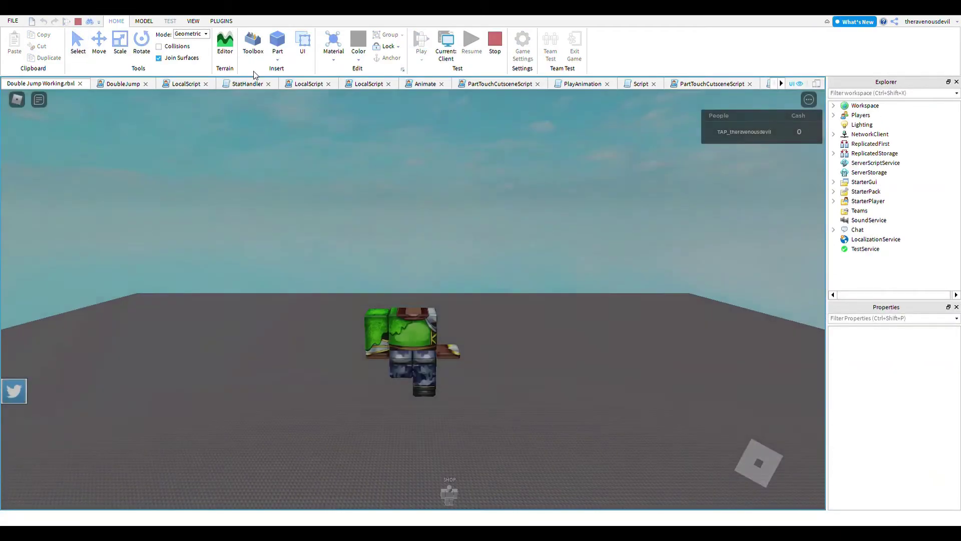
pyautogui.press('w')
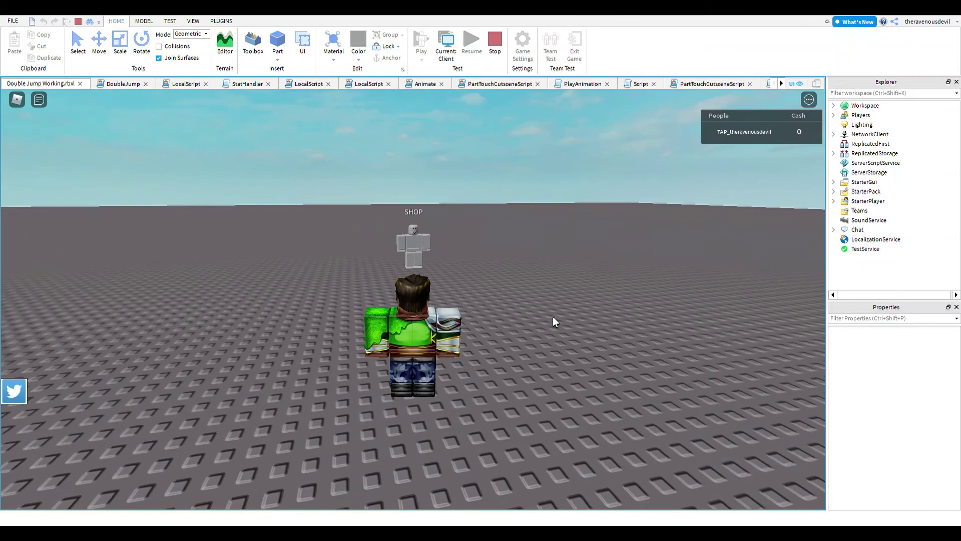
pyautogui.press('w')
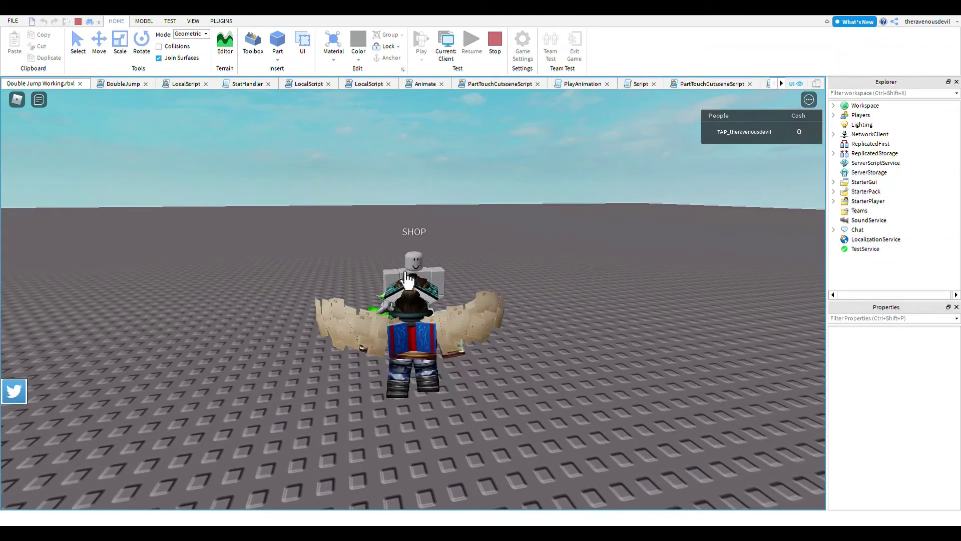
# - Click the SHOP dummy to show the Coming Soon panel, then hide Explorer and Properties
pyautogui.click(406, 280)
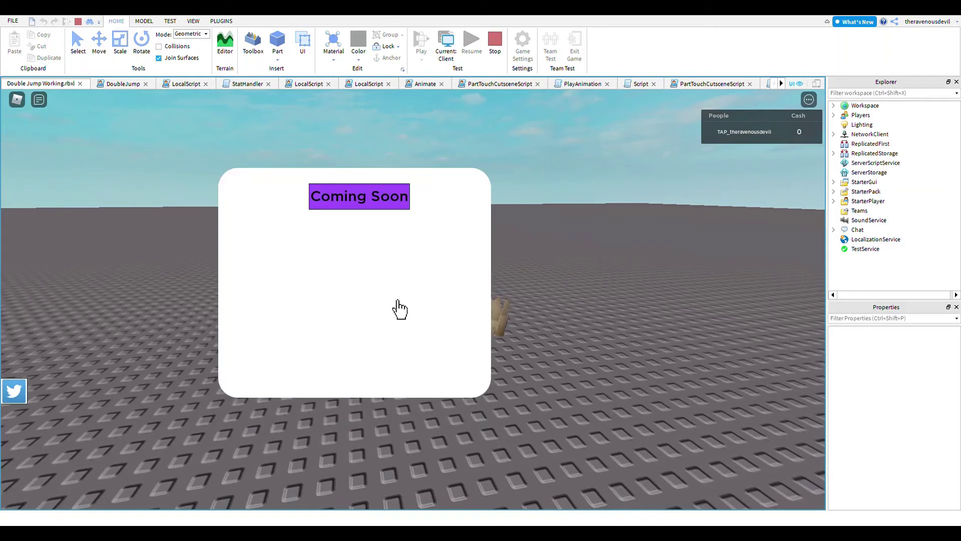
pyautogui.press('s')
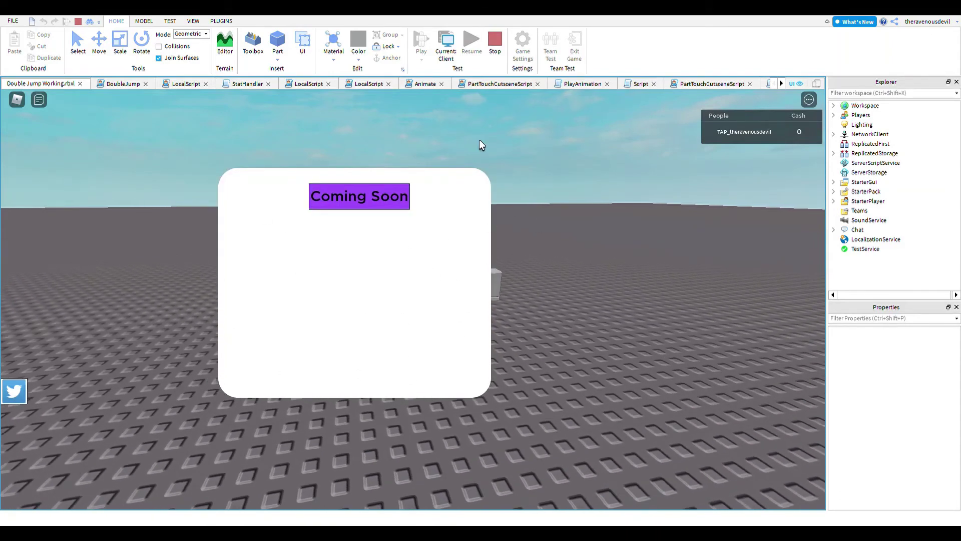
pyautogui.click(956, 81)
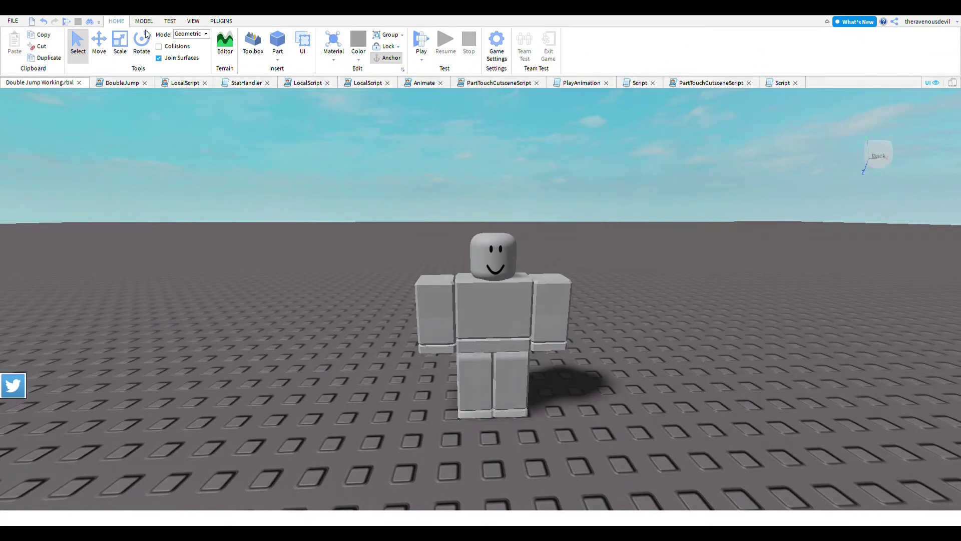
# - Reopen the Explorer and Properties views from the VIEW tab
pyautogui.click(170, 22)
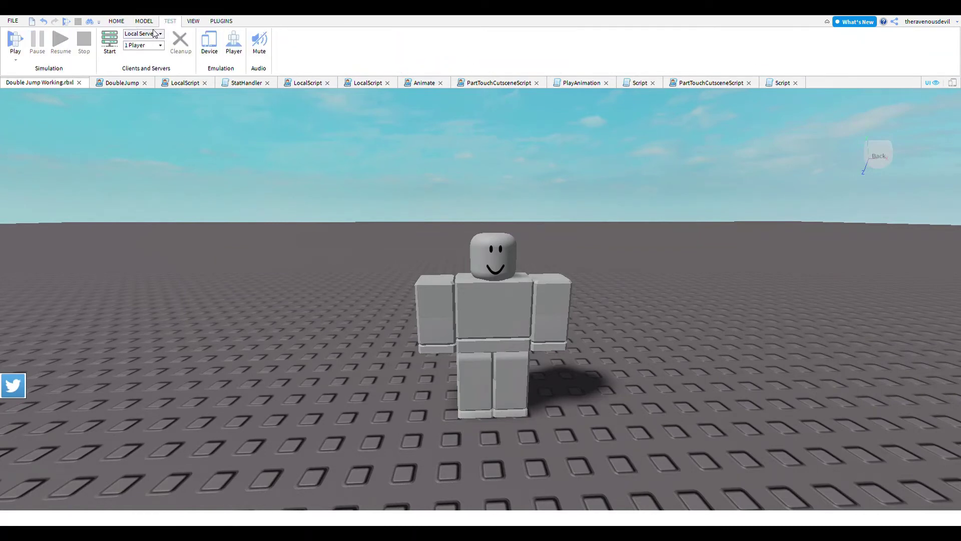
pyautogui.click(194, 21)
pyautogui.click(16, 42)
pyautogui.click(49, 41)
pyautogui.scroll(-1, 913, 190)
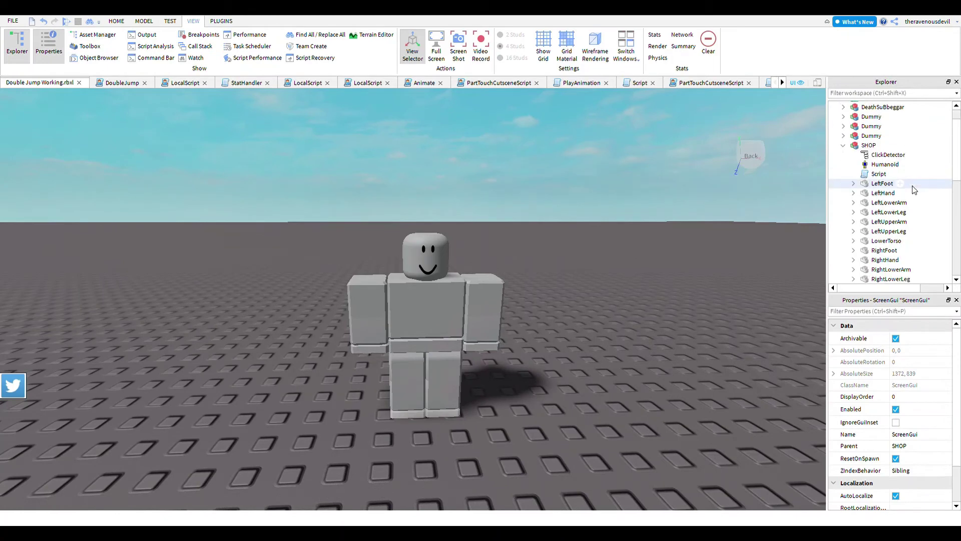
pyautogui.scroll(-3, 914, 189)
pyautogui.scroll(-3, 912, 191)
pyautogui.scroll(-3, 909, 194)
pyautogui.scroll(-2, 906, 196)
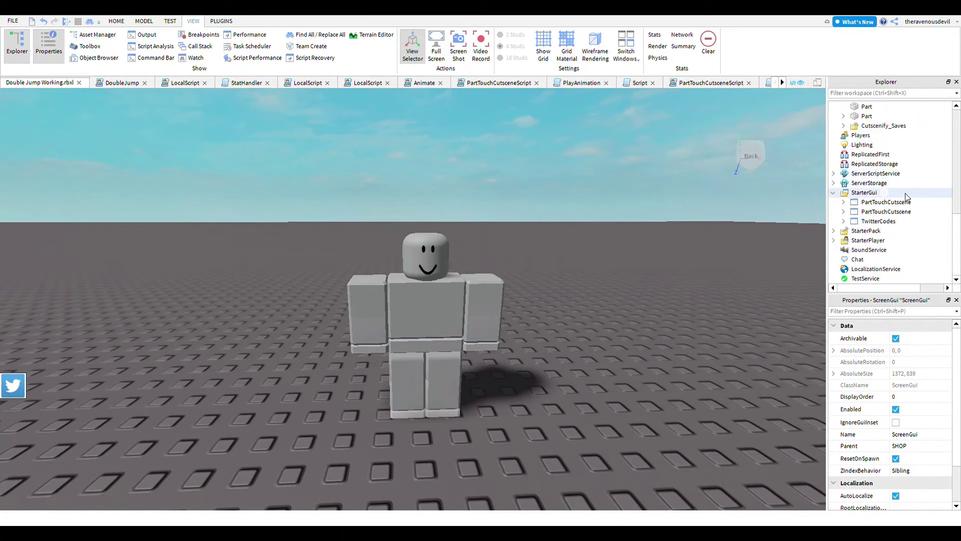
# - Move the ScreenGui into StarterGui and nudge the Coming Soon frame right and down
pyautogui.moveTo(905, 198)
pyautogui.mouseDown()
pyautogui.moveTo(917, 255)
pyautogui.moveTo(926, 233)
pyautogui.mouseUp()
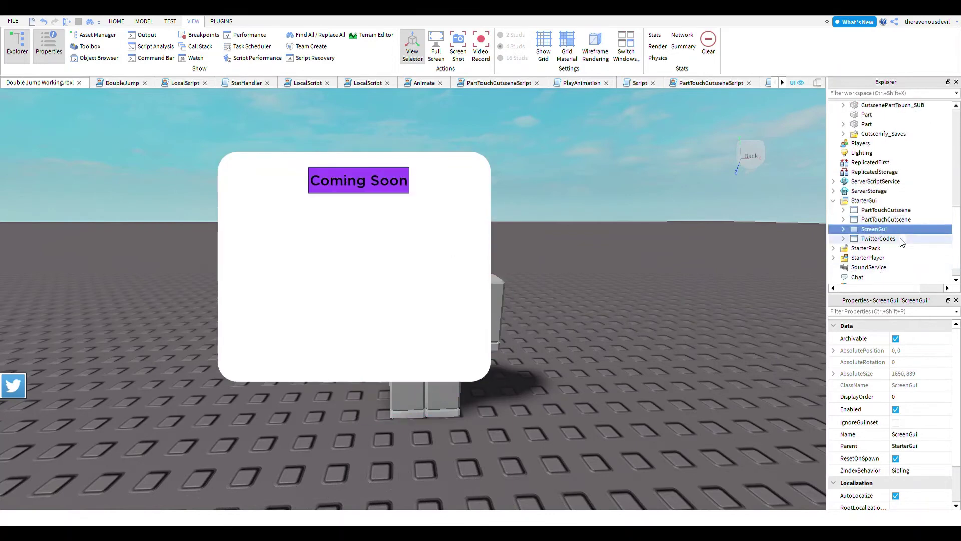
pyautogui.click(843, 229)
pyautogui.click(878, 237)
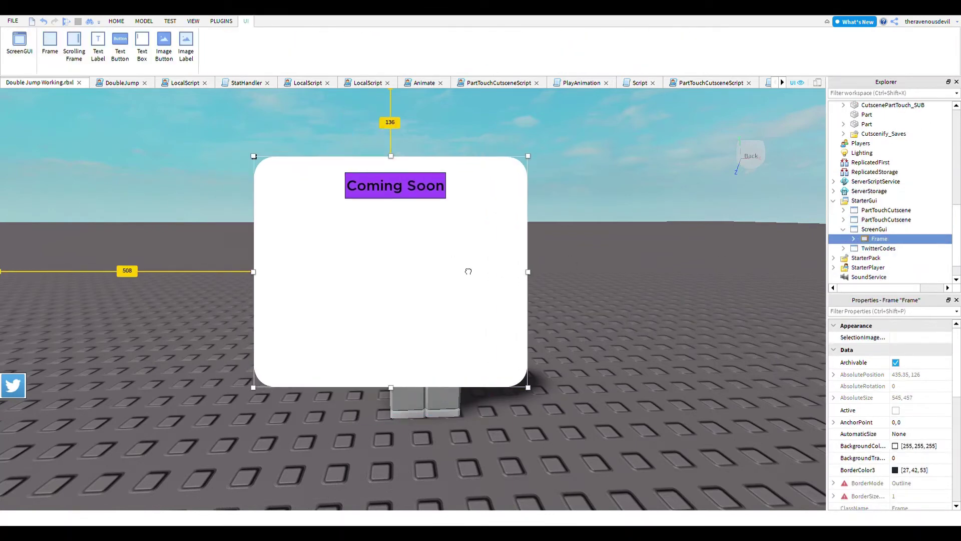
pyautogui.moveTo(468, 271); pyautogui.dragTo(493, 287)
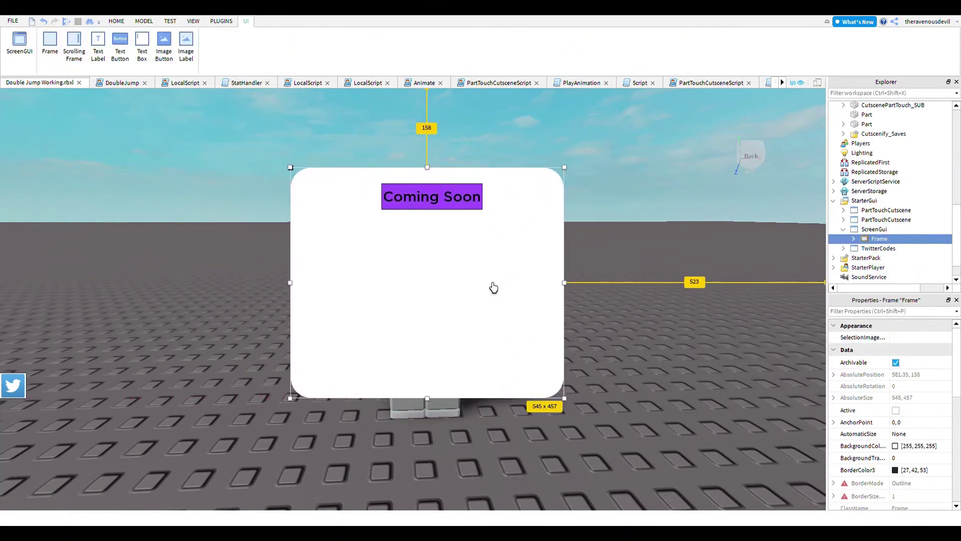
# - Move the ScreenGui back into the SHOP model and rename it SHOP
pyautogui.click(117, 21)
pyautogui.moveTo(873, 229)
pyautogui.mouseDown()
pyautogui.moveTo(945, 197)
pyautogui.moveTo(905, 173)
pyautogui.mouseUp()
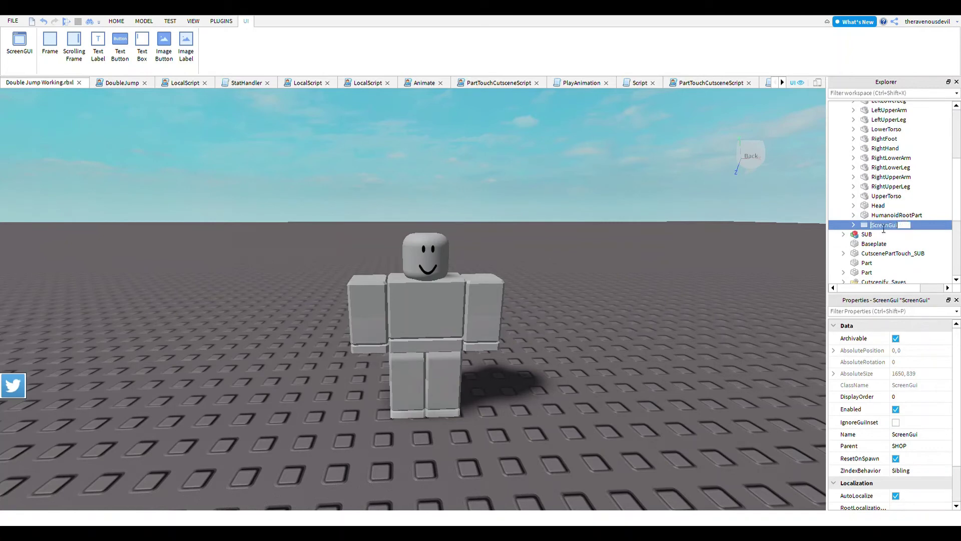
pyautogui.write('SHOP')
pyautogui.press('Return')
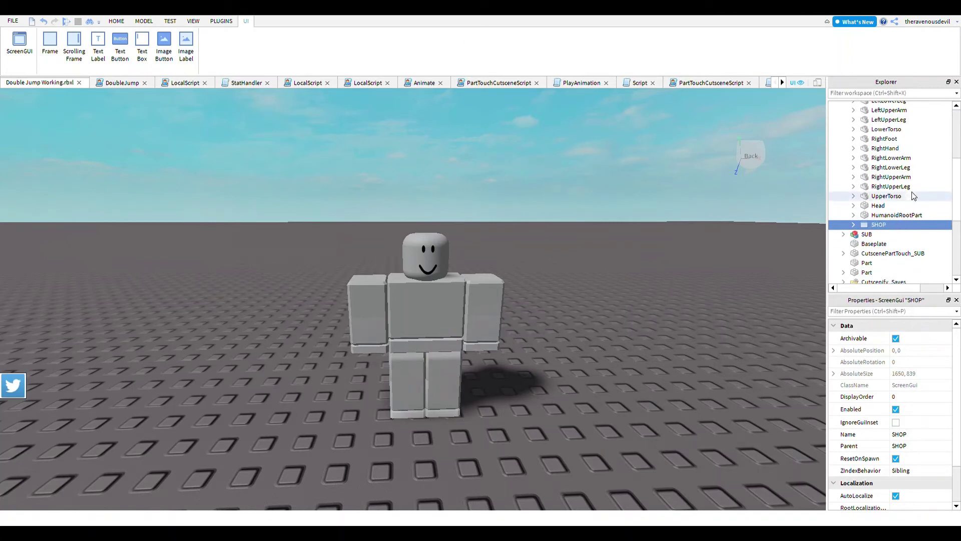
pyautogui.scroll(4, 894, 195)
# - Change line 3 of the SHOP script to check for "SHOP" instead of "ScreenGui"
pyautogui.click(875, 171)
pyautogui.doubleClick(875, 171)
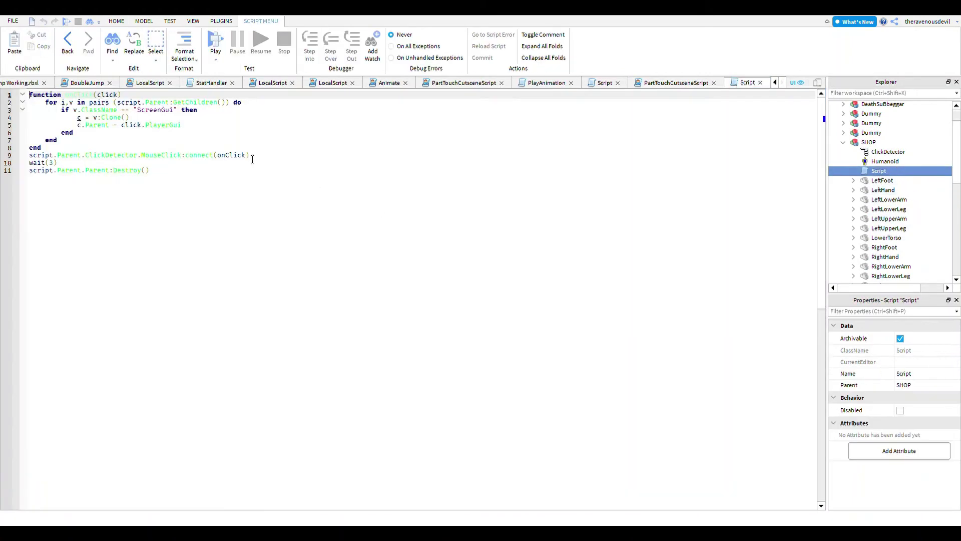
pyautogui.click(175, 111)
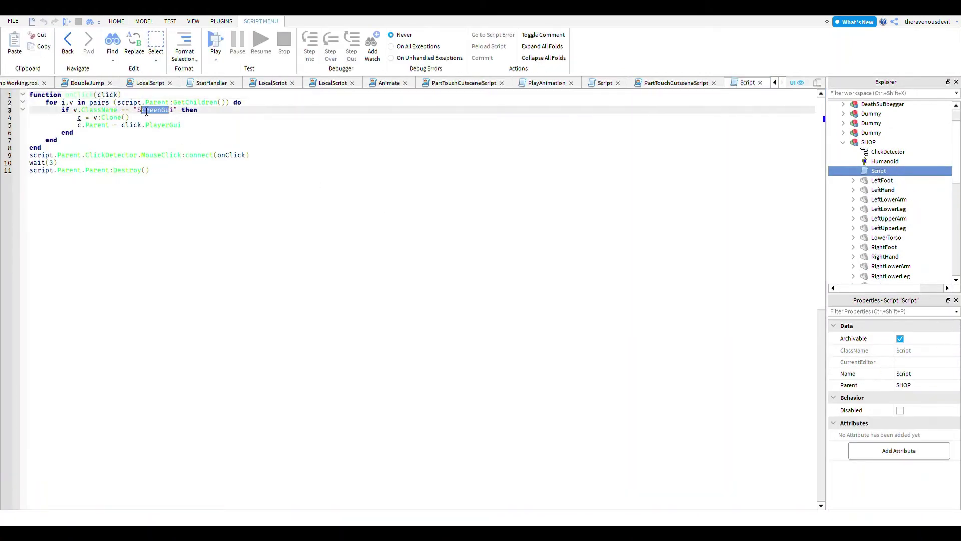
pyautogui.write('ur')
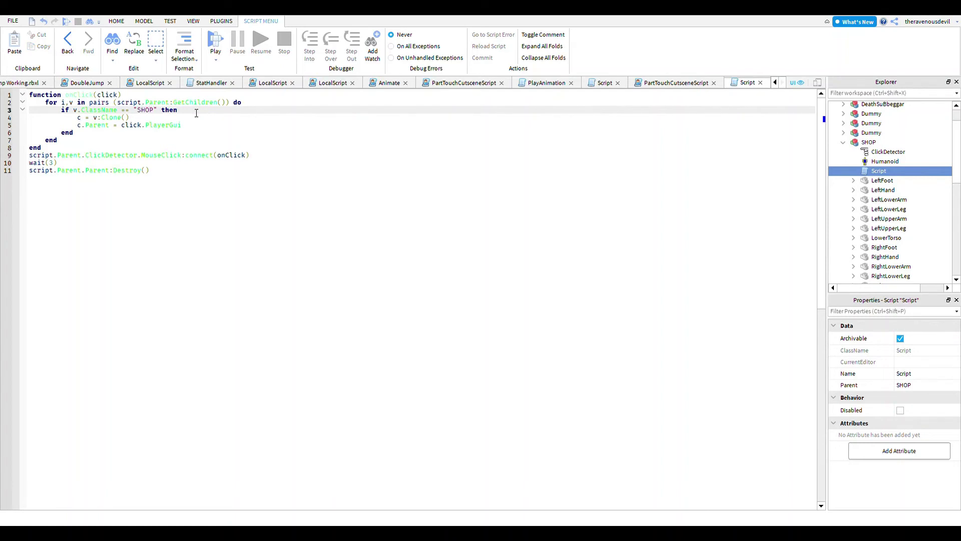
# - Run a playtest and walk the avatar up to the SHOP dummy
pyautogui.click(21, 84)
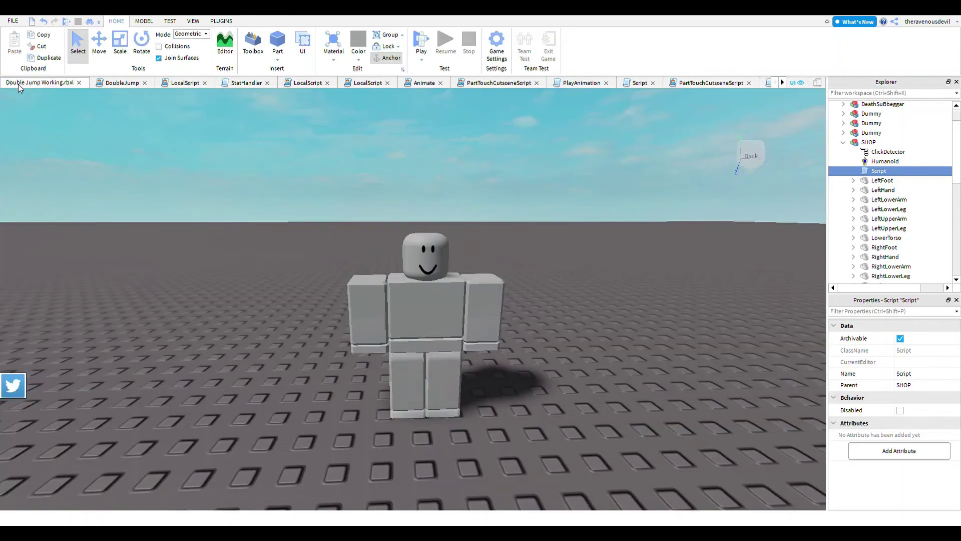
pyautogui.click(422, 42)
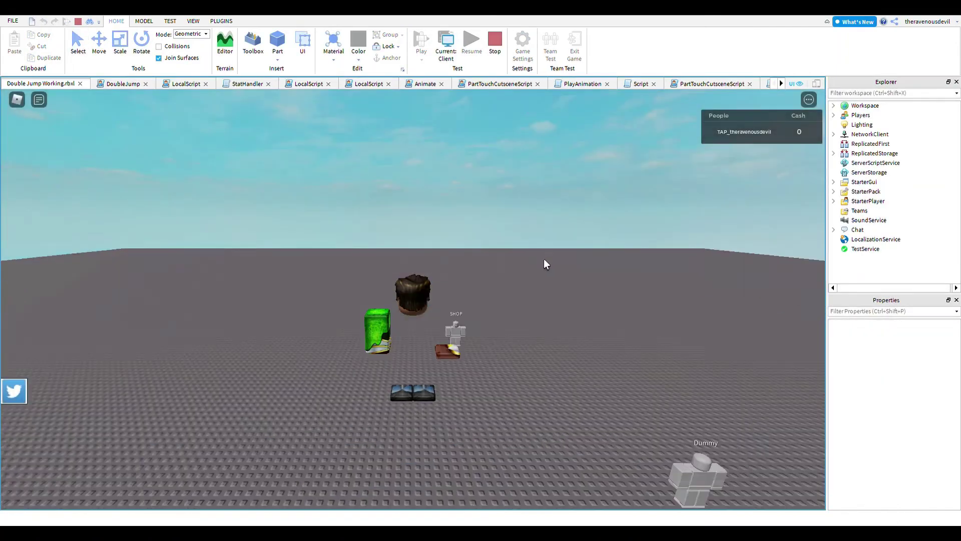
pyautogui.moveTo(587, 268); pyautogui.dragTo(587, 267, button='right')
pyautogui.press('w')
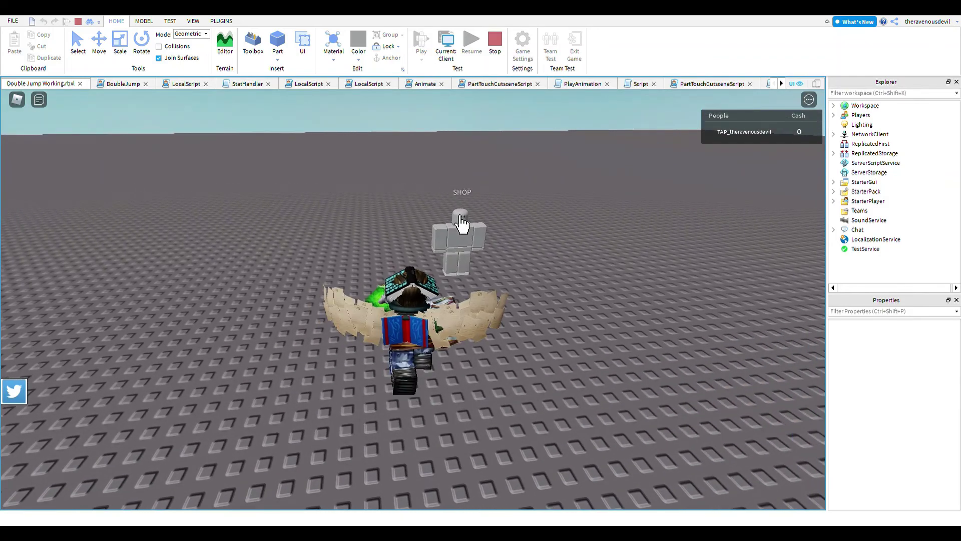
pyautogui.press('s')
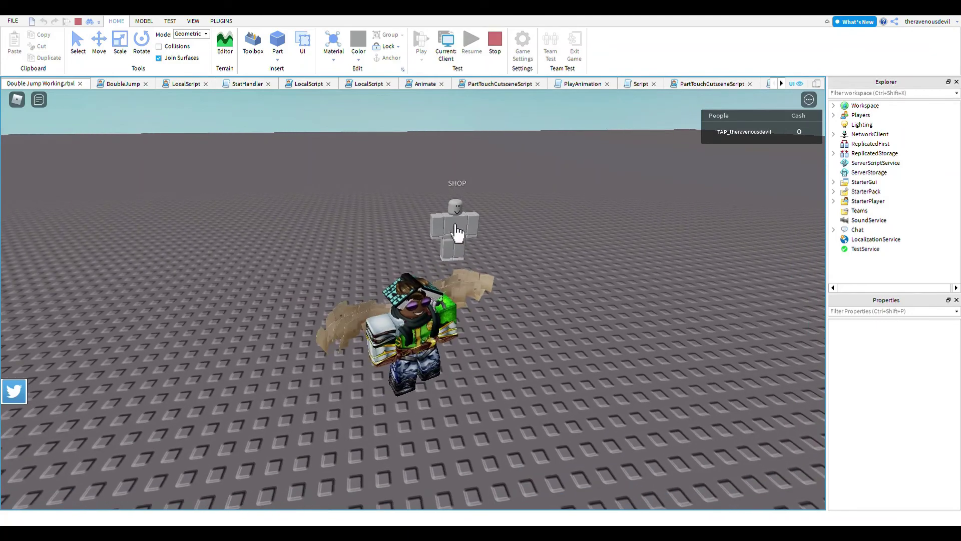
pyautogui.press('w')
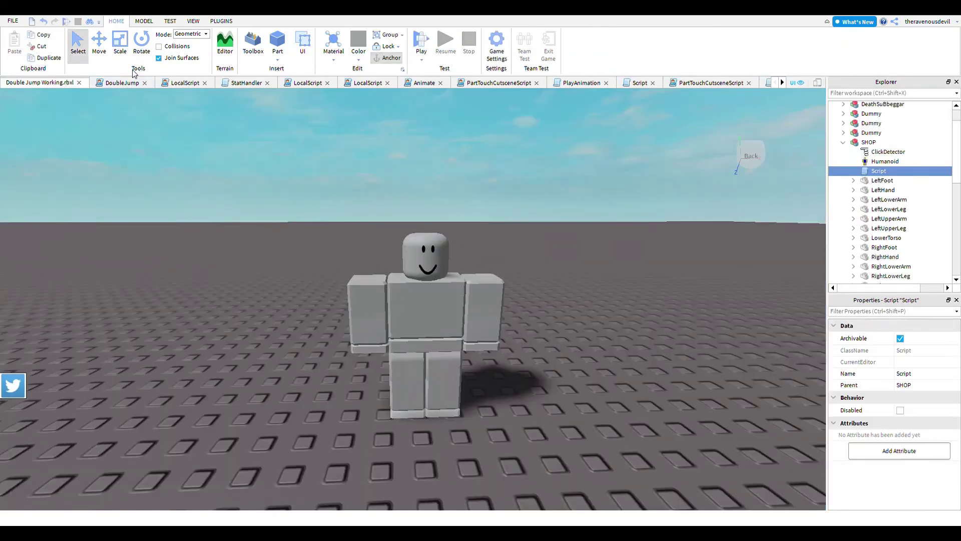
# - Restore "ScreenGui" on line 3 of the SHOP script and return to the 3D scene
pyautogui.doubleClick(856, 171)
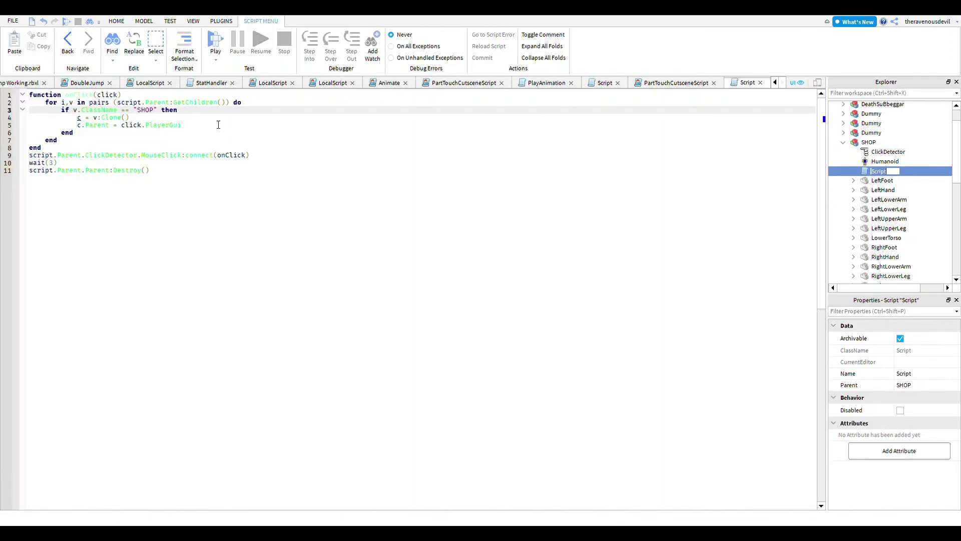
pyautogui.moveTo(145, 111); pyautogui.dragTo(153, 112)
pyautogui.write('S')
pyautogui.press('BackSpace')
pyautogui.press('BackSpace')
pyautogui.press('BackSpace')
pyautogui.press('BackSpace')
pyautogui.press('BackSpace')
pyautogui.press('BackSpace')
pyautogui.write('creenGui')
pyautogui.click(33, 81)
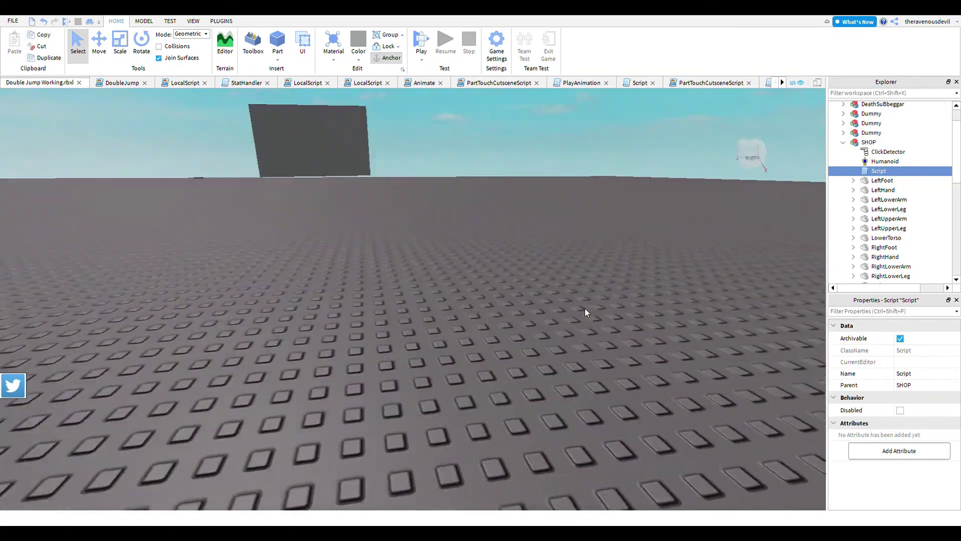
pyautogui.moveTo(585, 308)
pyautogui.mouseDown(button='right')
pyautogui.moveTo(488, 293)
pyautogui.moveTo(578, 319)
pyautogui.mouseUp(button='right')
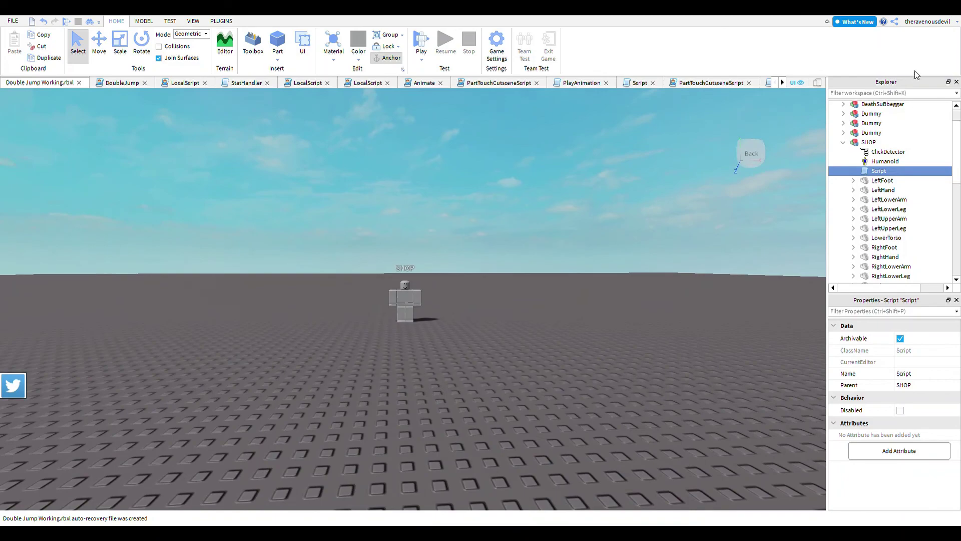